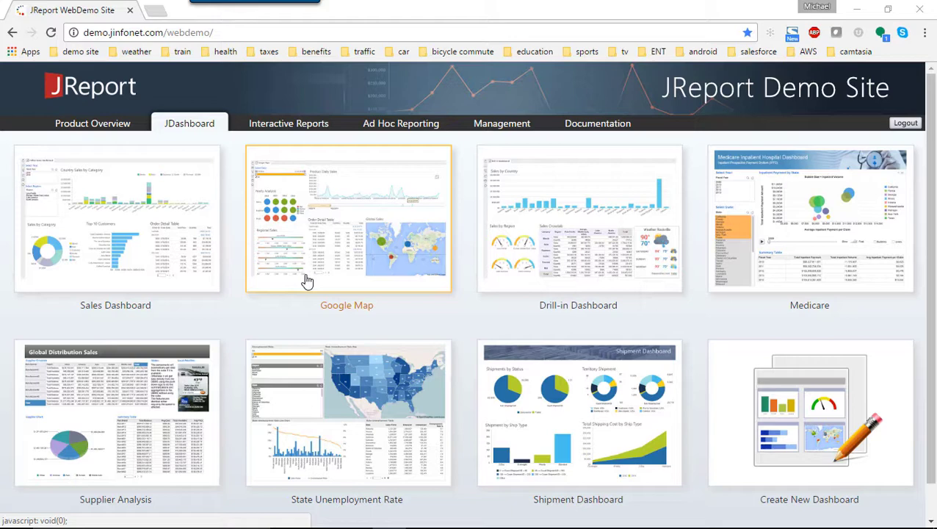
Go to the Ad Hoc Reporting section and pick WorldWideSalesBV as the data source for a new report
left_click(270, 127)
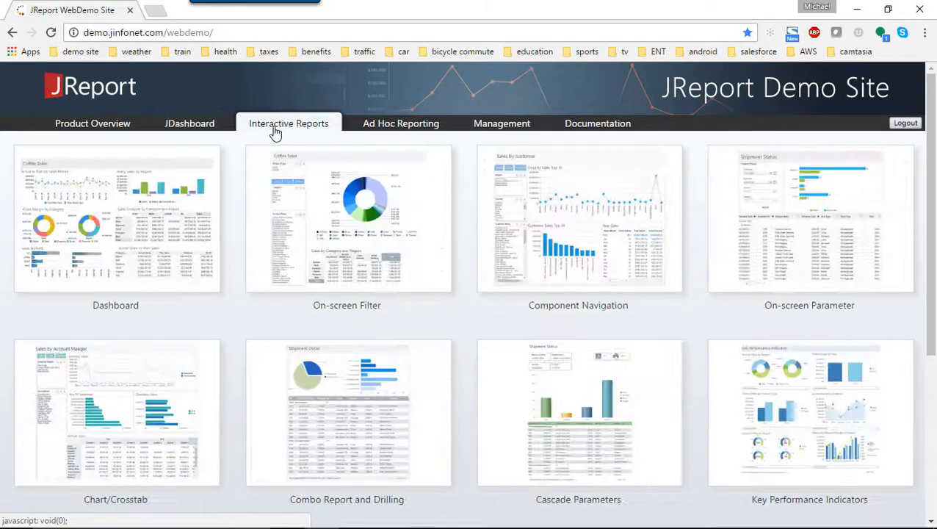
left_click(422, 129)
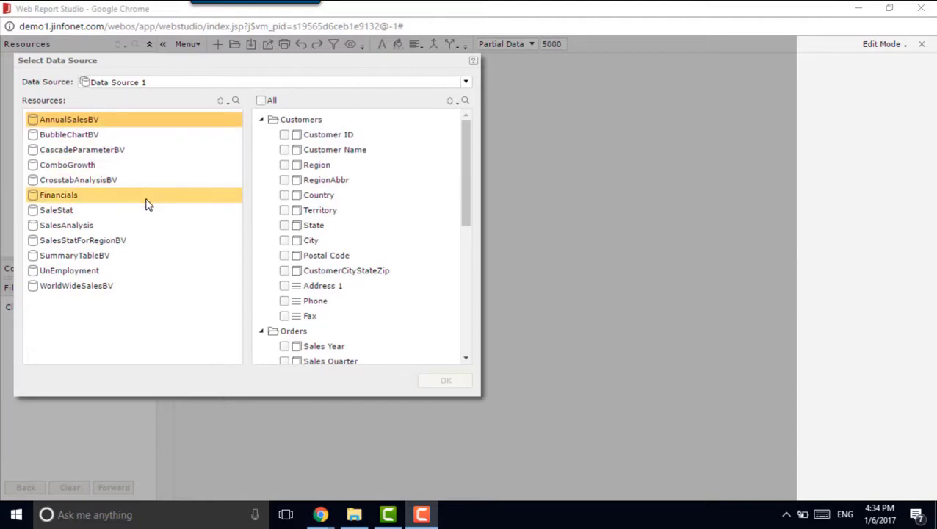
left_click(127, 293)
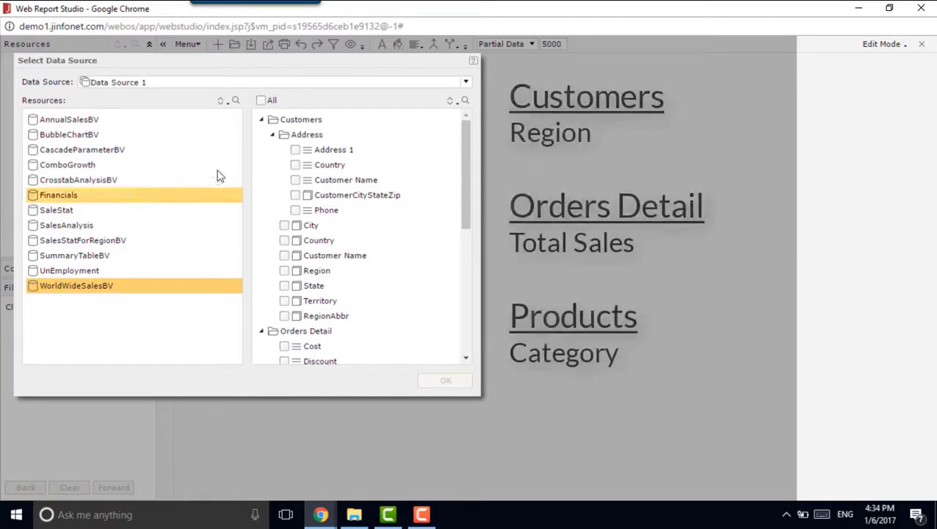
Create the report table from the Customers Region, Orders Detail Total Sales and Products Category fields, and run it on full data
left_click(285, 271)
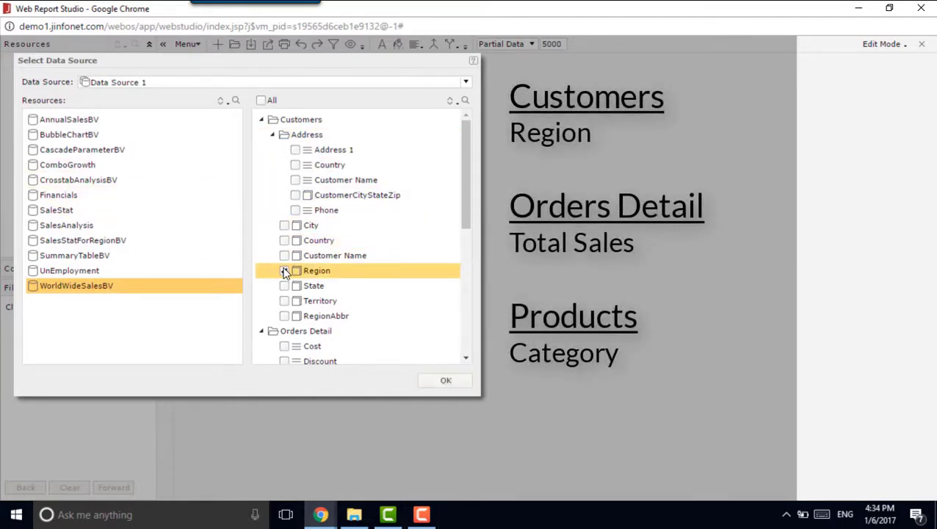
left_click_drag(462, 207, 467, 298)
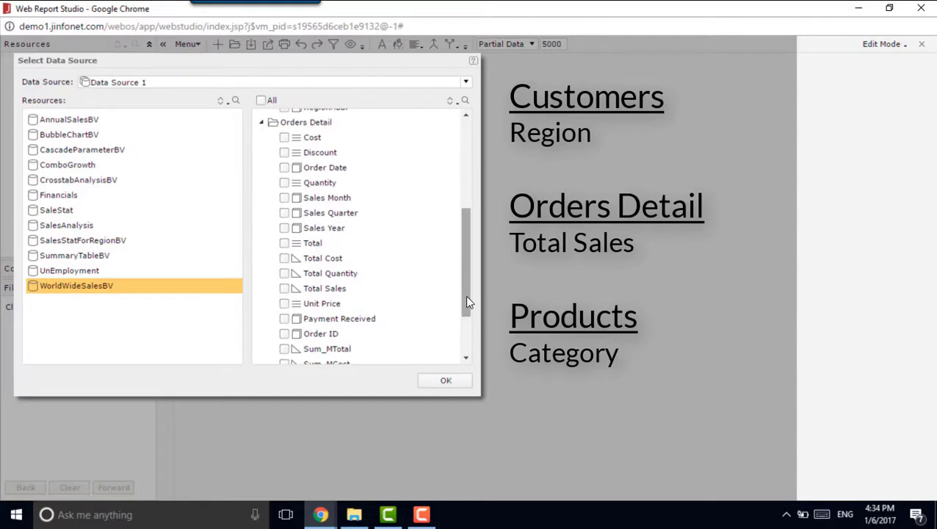
left_click(285, 288)
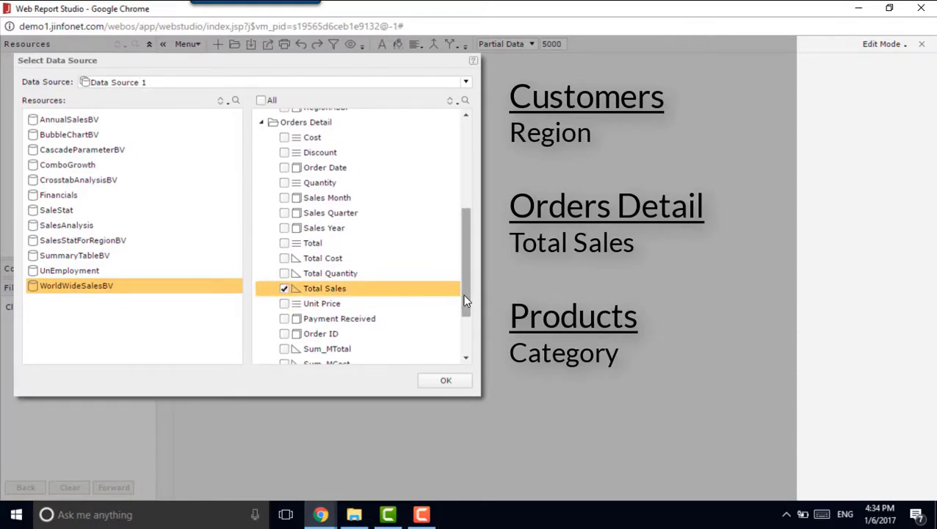
scroll(464, 299, "down", 3)
left_click(352, 313)
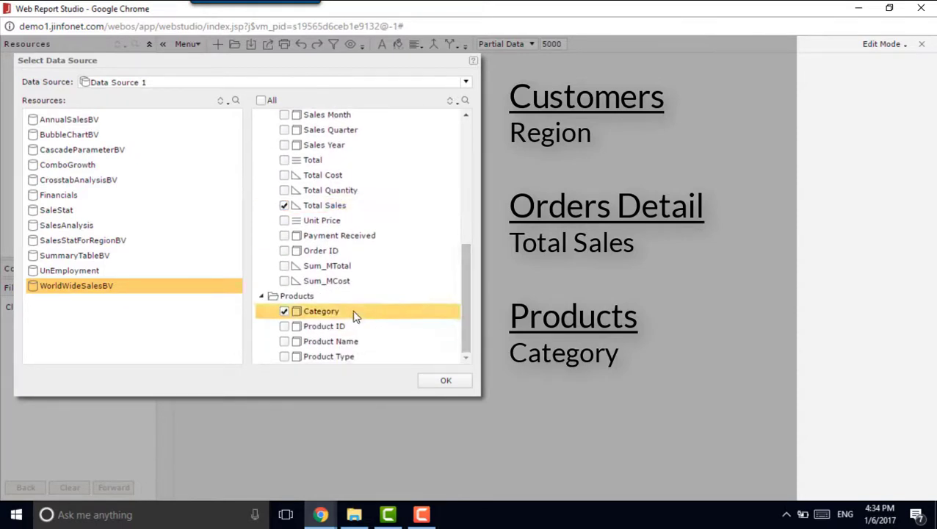
left_click(438, 386)
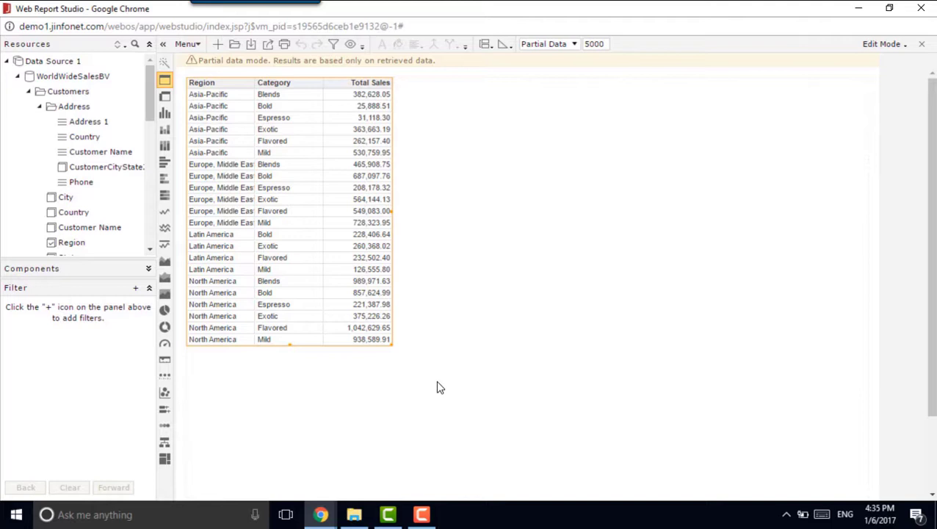
left_click(575, 45)
left_click(571, 58)
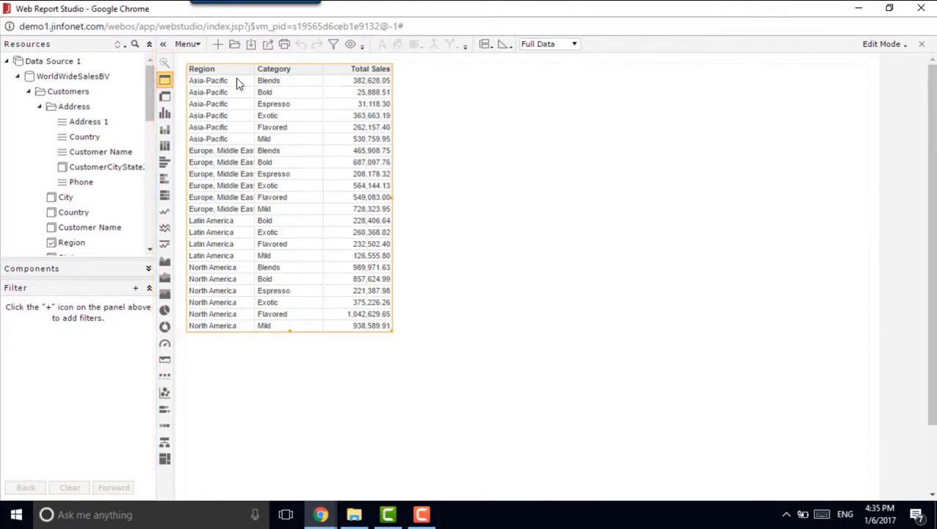
Try displaying the table data as vertical bar, horizontal bar, line, area, pie, doughnut and gauge charts
left_click(163, 116)
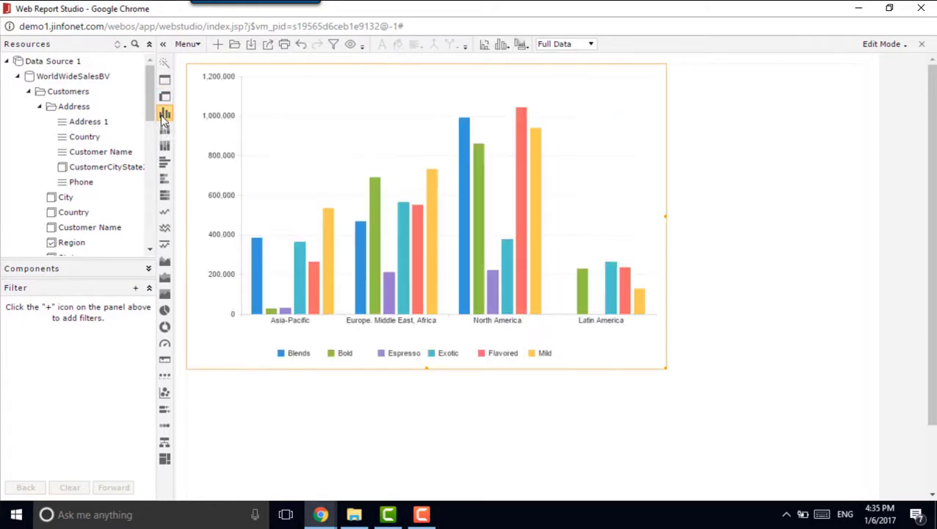
left_click(165, 165)
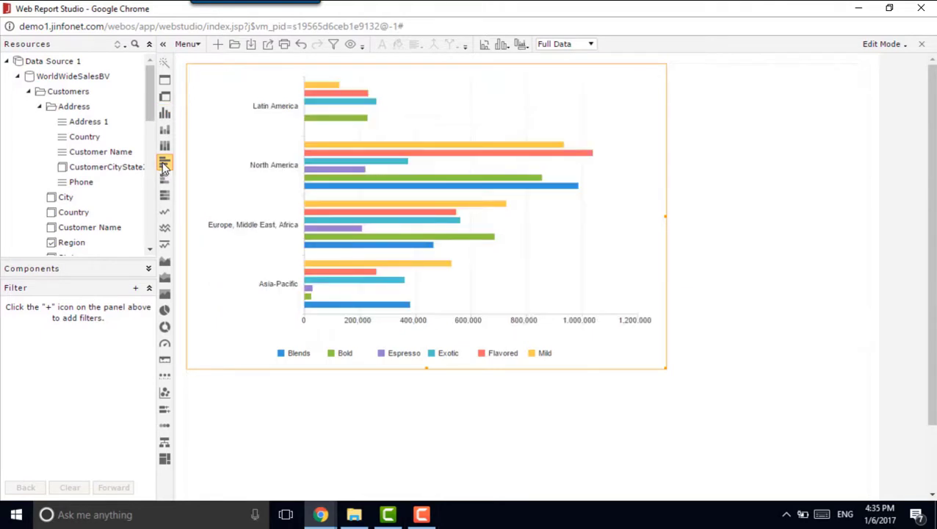
left_click(164, 212)
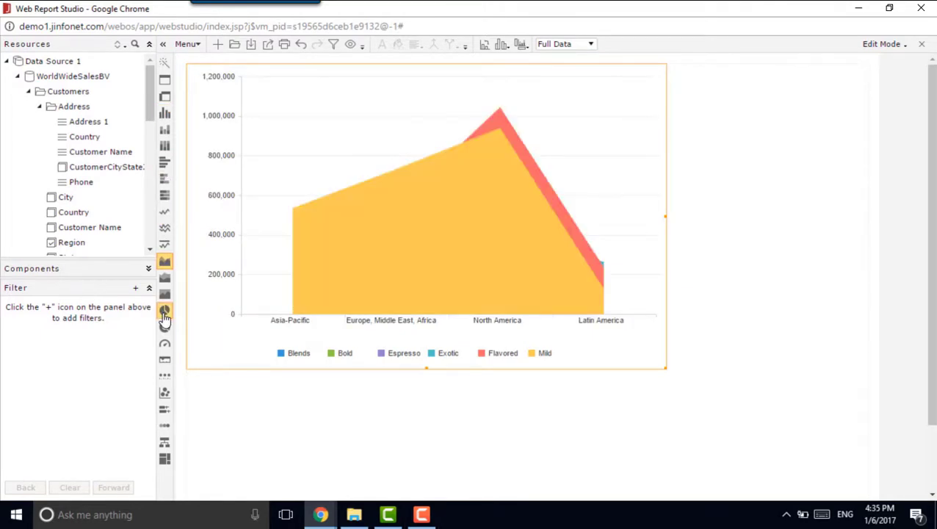
left_click(164, 312)
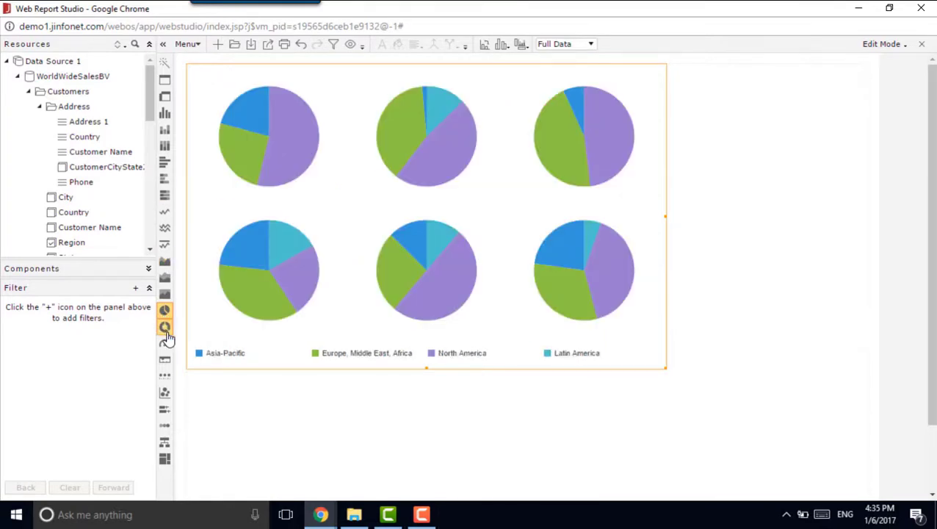
left_click(165, 328)
left_click(164, 347)
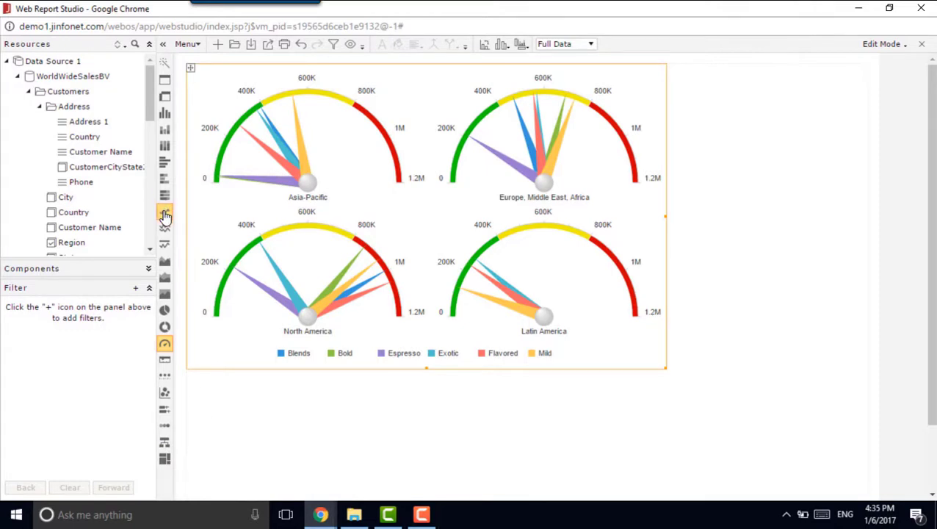
Convert the component to a line chart and shrink it to about 60 percent of its width
left_click(164, 213)
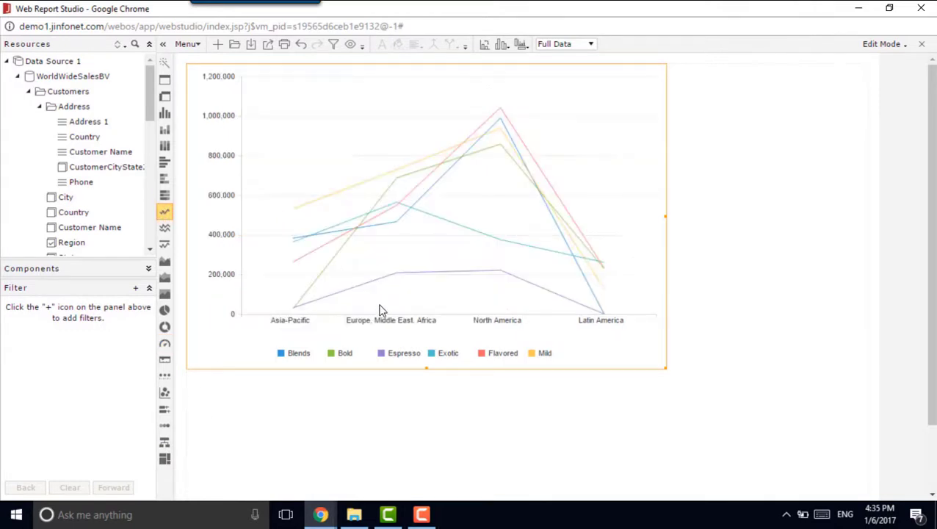
left_click_drag(666, 367, 485, 284)
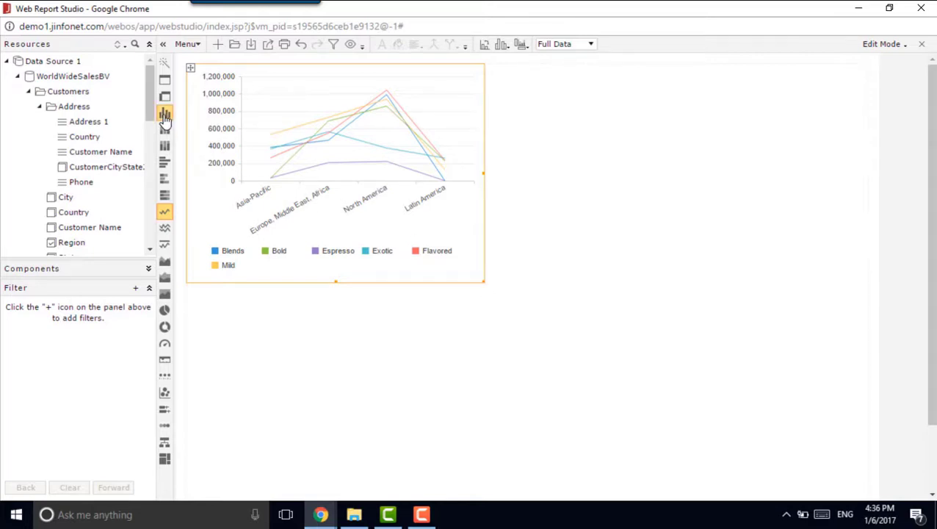
Start a Clustered Bar 2-D chart beside the line chart, using WorldWideSalesBV as its data source
left_click_drag(165, 112, 515, 75)
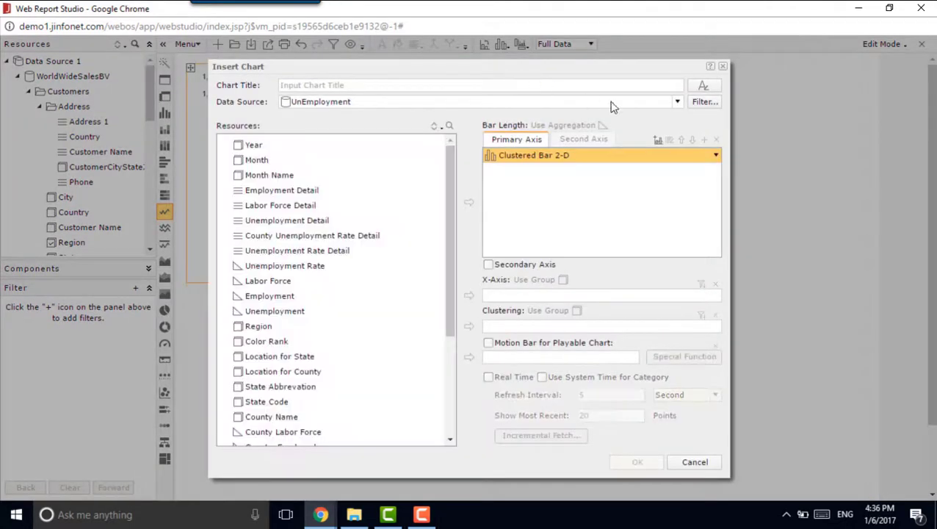
left_click(676, 102)
scroll(666, 183, "down", 5)
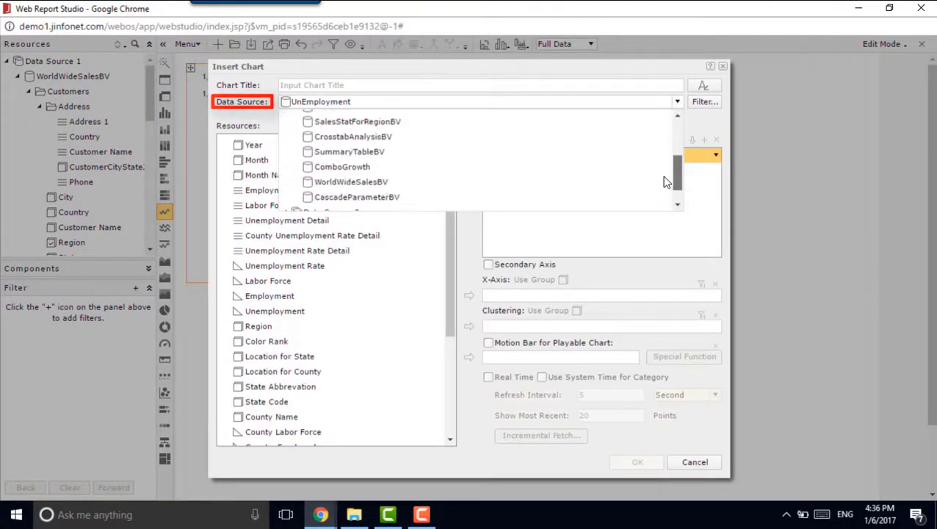
left_click(617, 168)
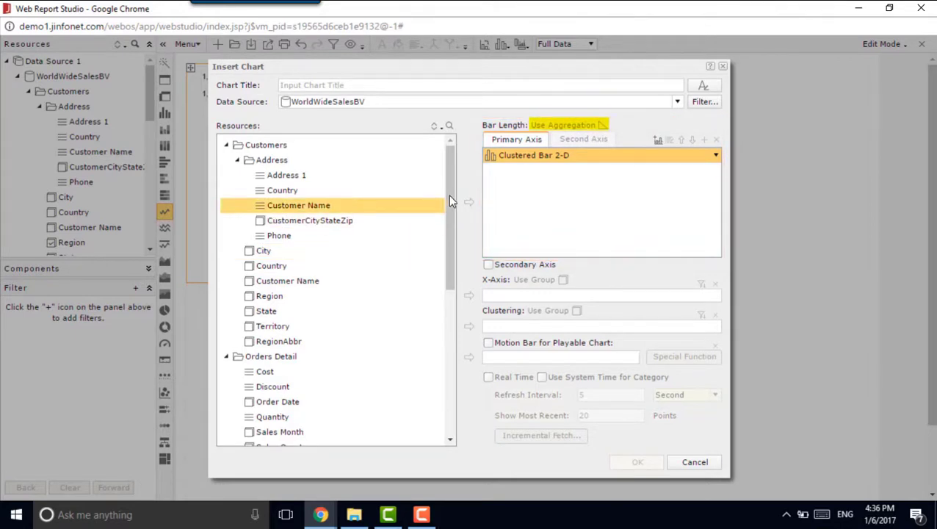
Assign Total Sales to the bar chart's primary axis and Region to its X-axis, and insert the chart
left_click_drag(447, 203, 445, 285)
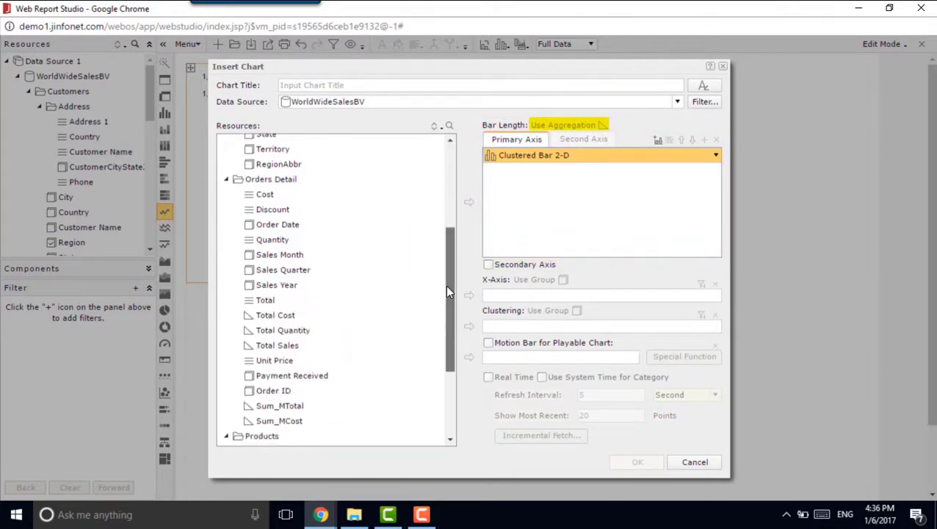
left_click(346, 353)
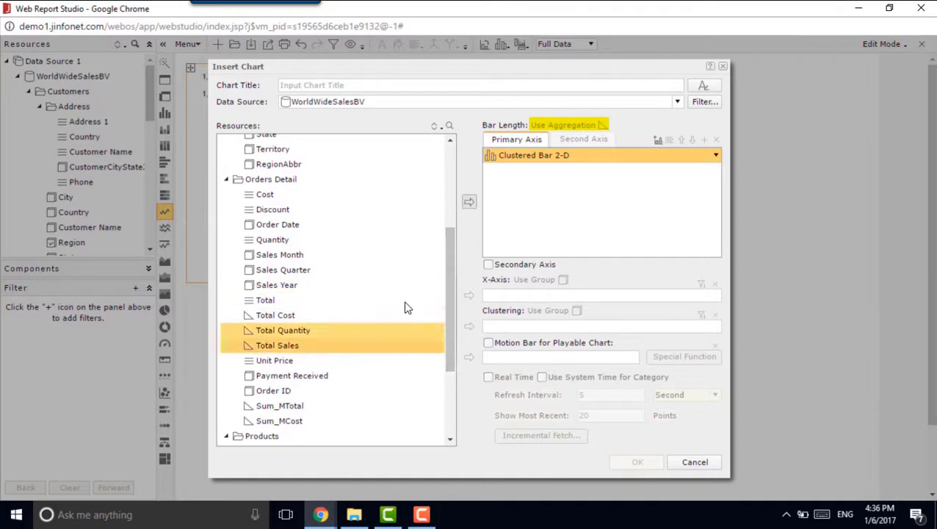
left_click(469, 202)
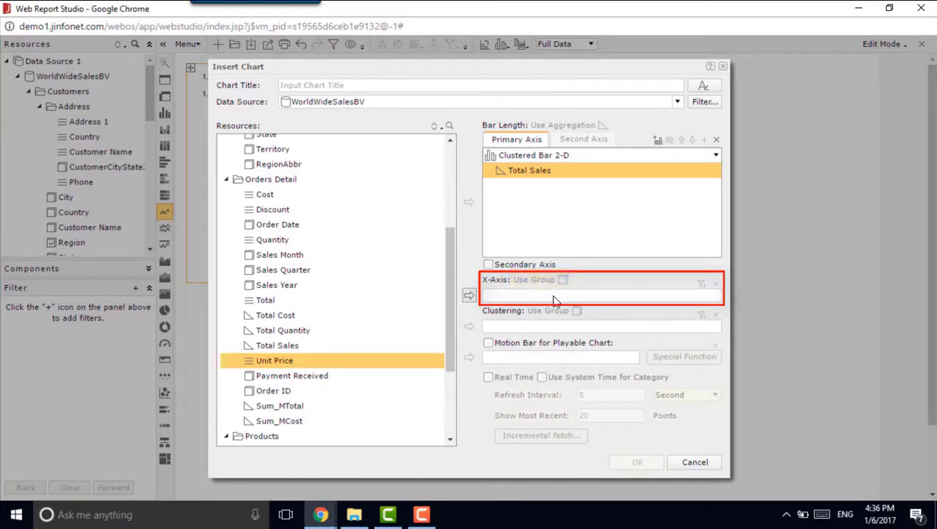
left_click_drag(449, 312, 449, 246)
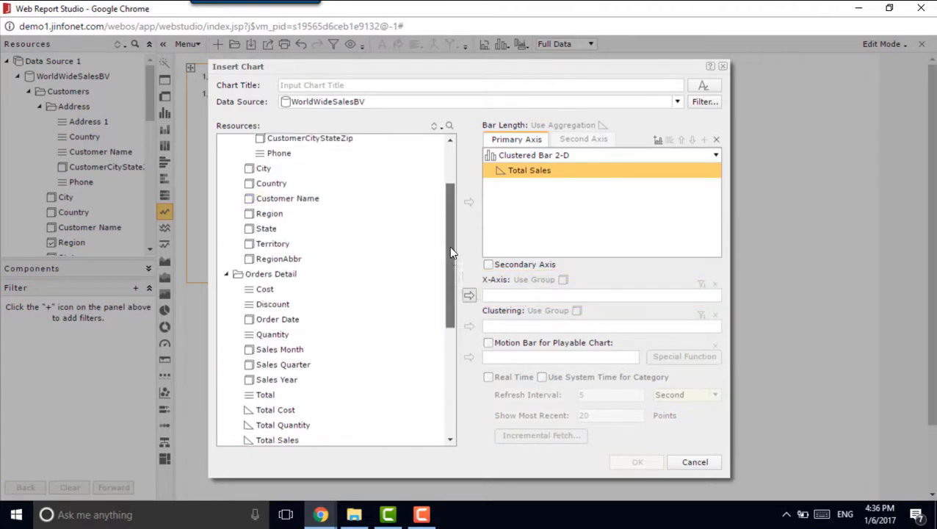
left_click(411, 262)
left_click(469, 296)
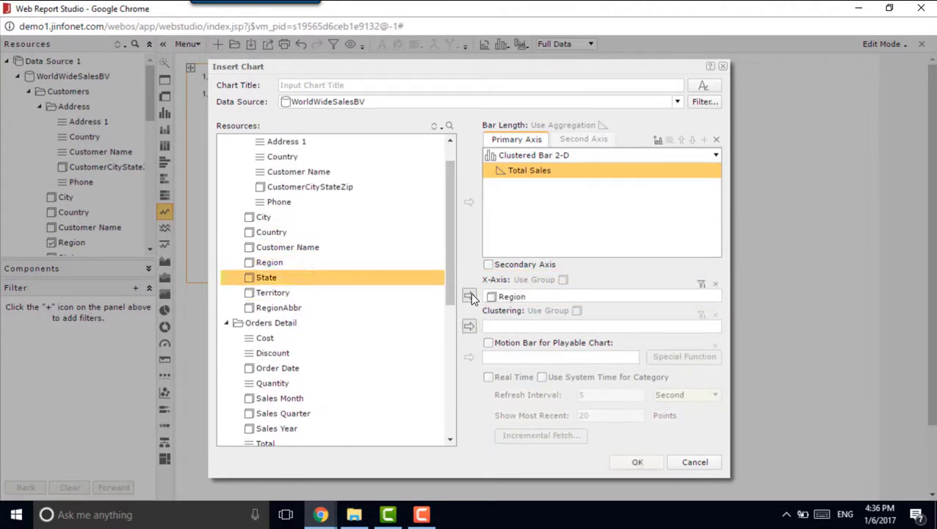
left_click(636, 462)
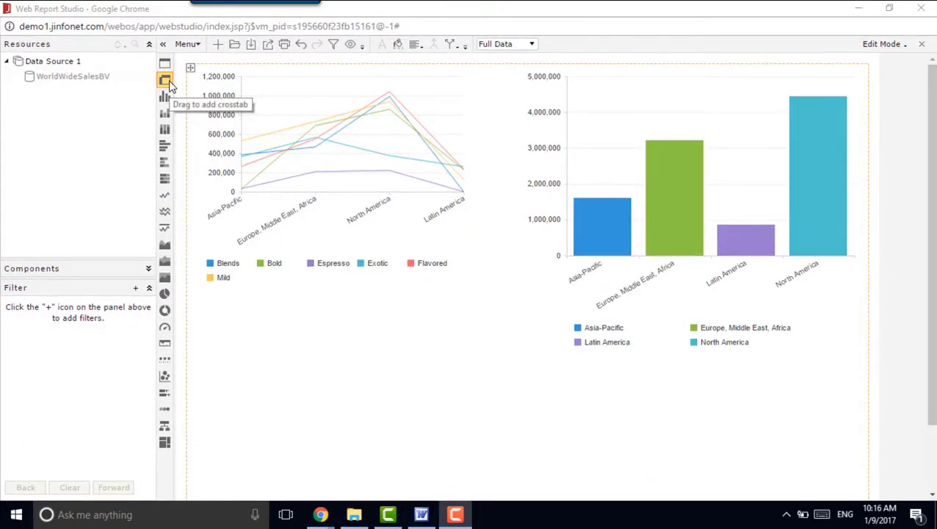
Start a crosstab below the line chart, using WorldWideSalesBV as its data source
left_click_drag(169, 84, 200, 376)
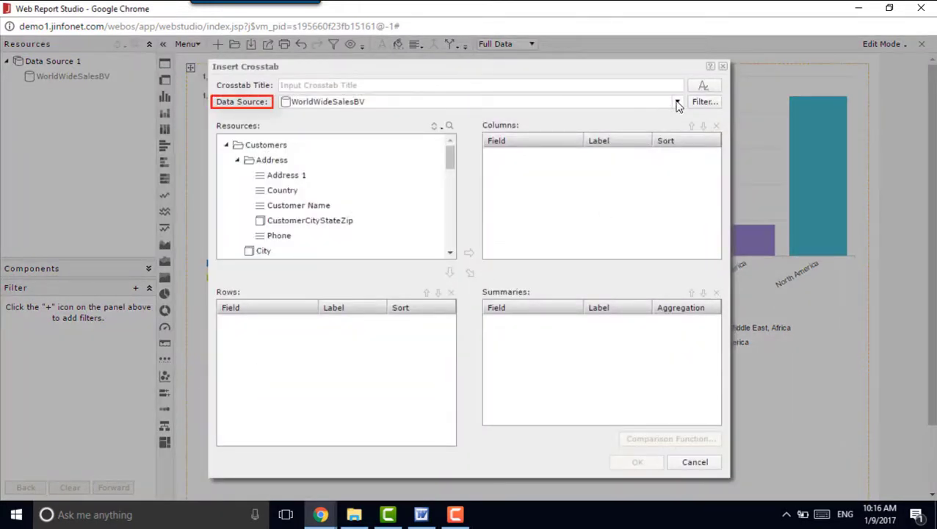
left_click(677, 102)
left_click_drag(676, 131, 677, 172)
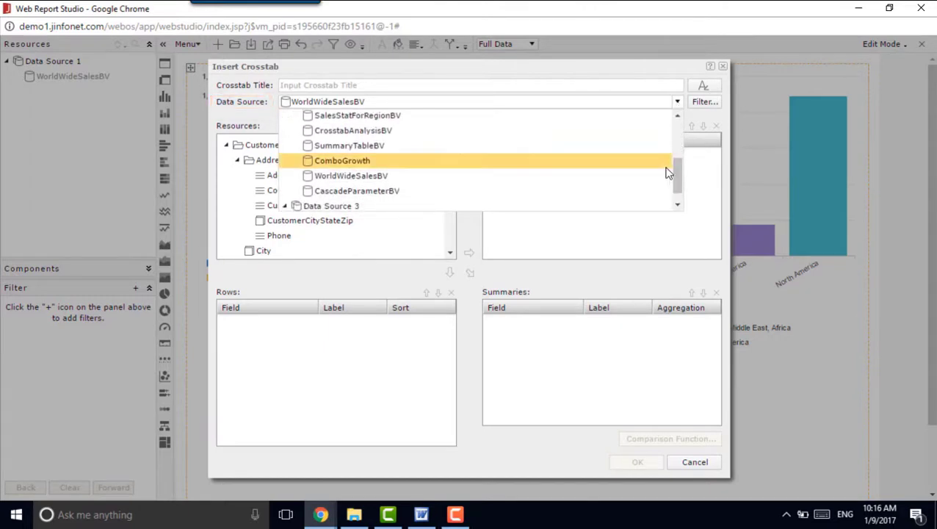
left_click(651, 180)
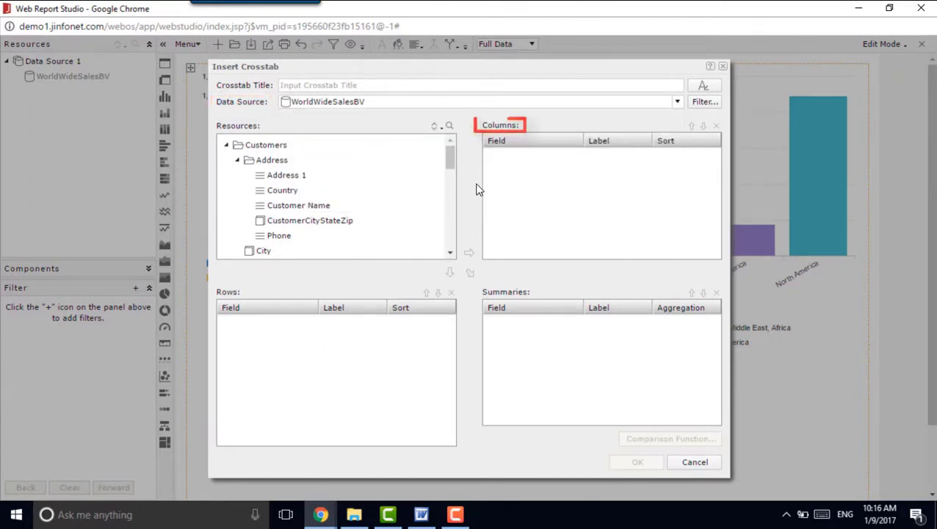
Set Region as the crosstab's column field and Sales Year as its row field
left_click_drag(453, 162, 450, 171)
left_click(407, 208)
left_click(475, 252)
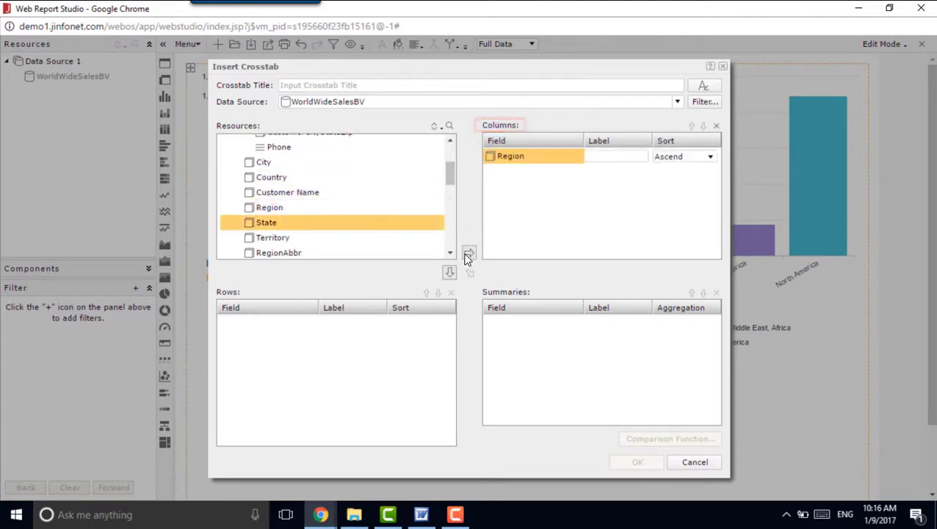
left_click(449, 254)
left_click(449, 253)
left_click(450, 253)
left_click(418, 238)
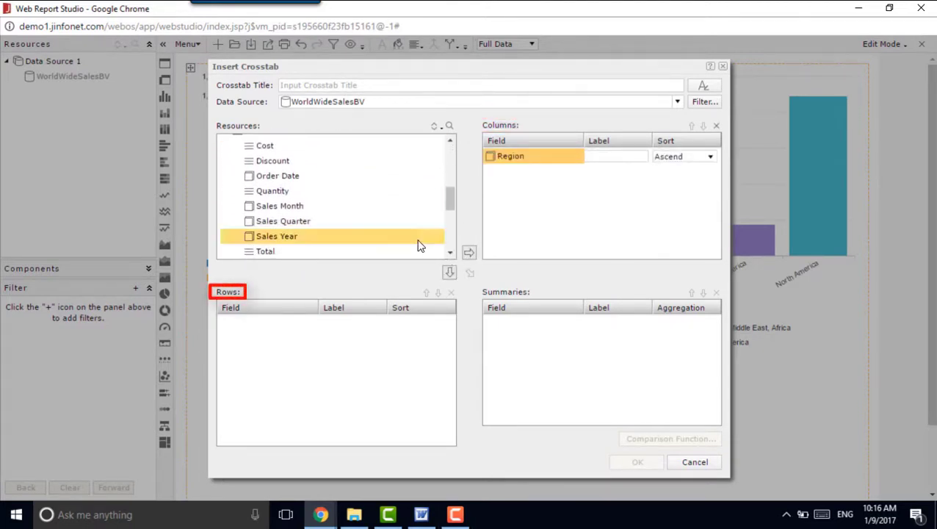
left_click(449, 272)
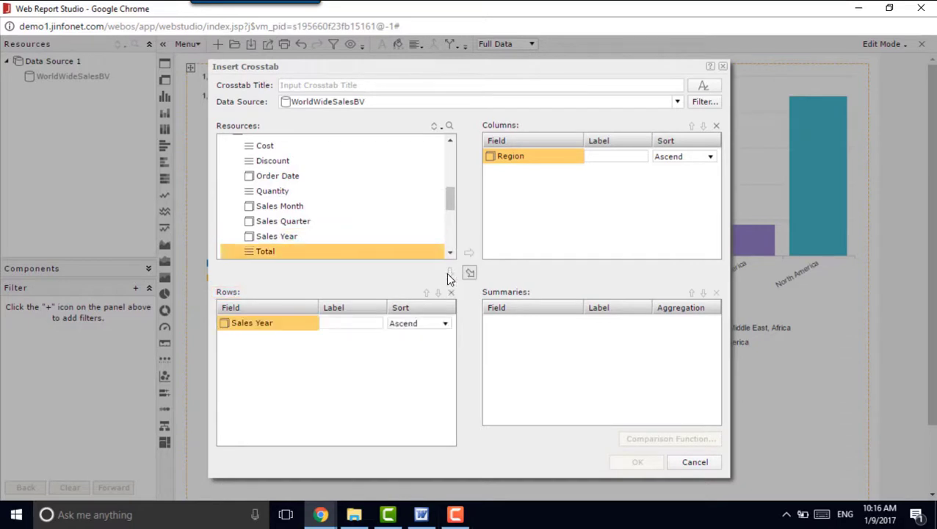
Add Total Sales as the crosstab's summary field and insert the crosstab into the report
left_click(450, 253)
left_click(449, 254)
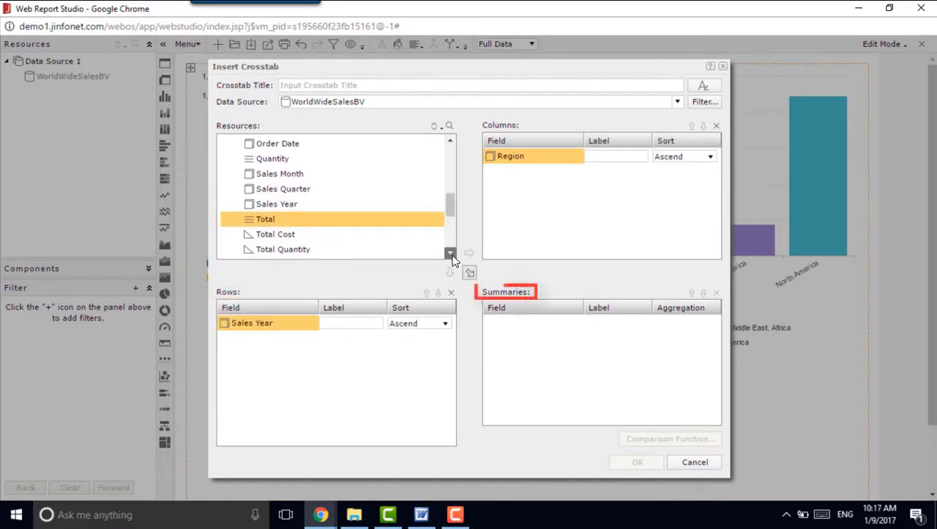
left_click(449, 254)
left_click(450, 253)
left_click(450, 253)
left_click(400, 188)
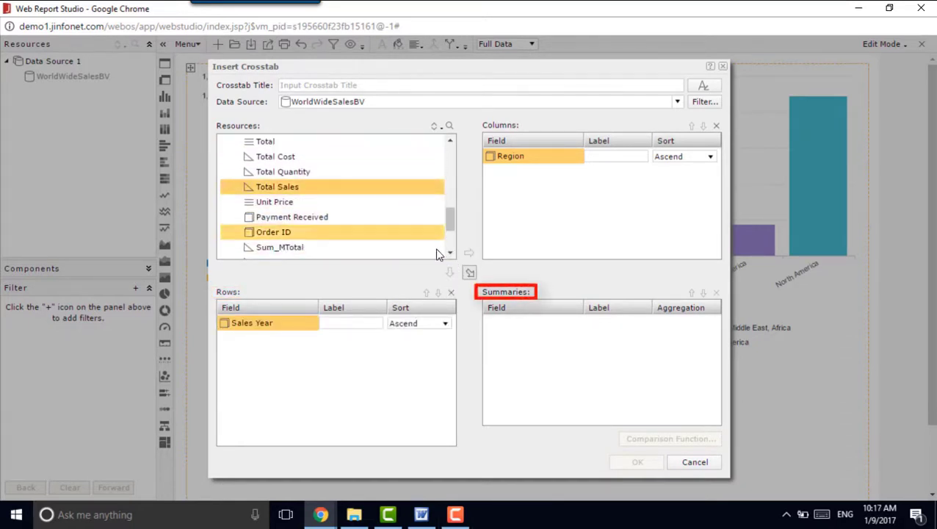
left_click(470, 273)
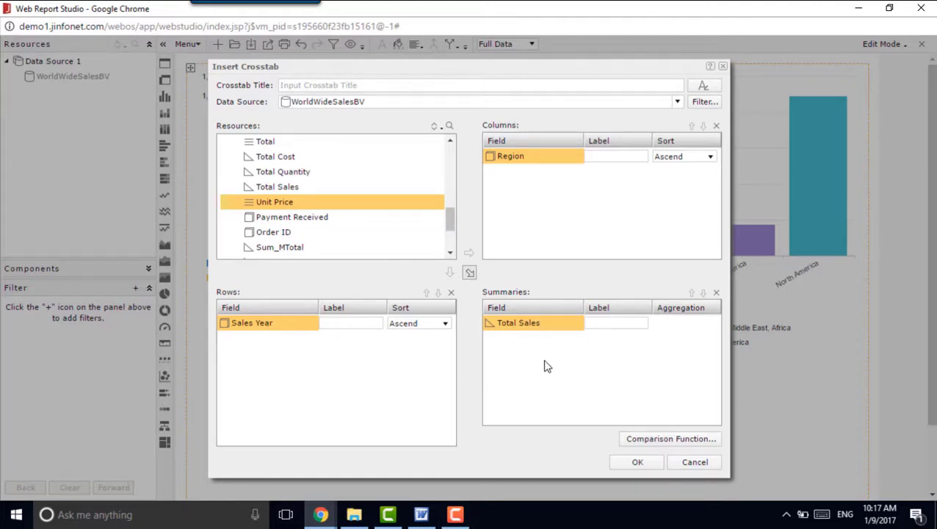
left_click(637, 461)
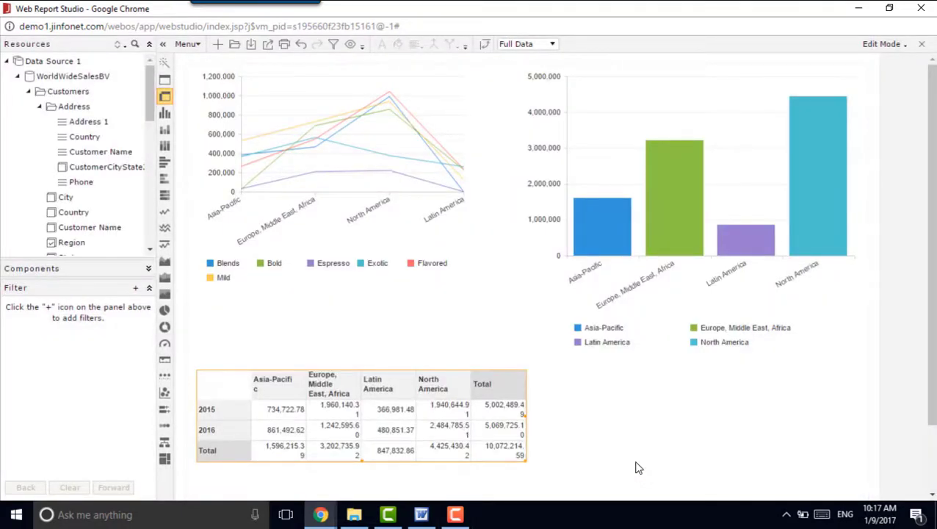
Switch the report to View Mode and drill the bar chart's North America bar down to its countries
left_click(886, 49)
left_click(871, 74)
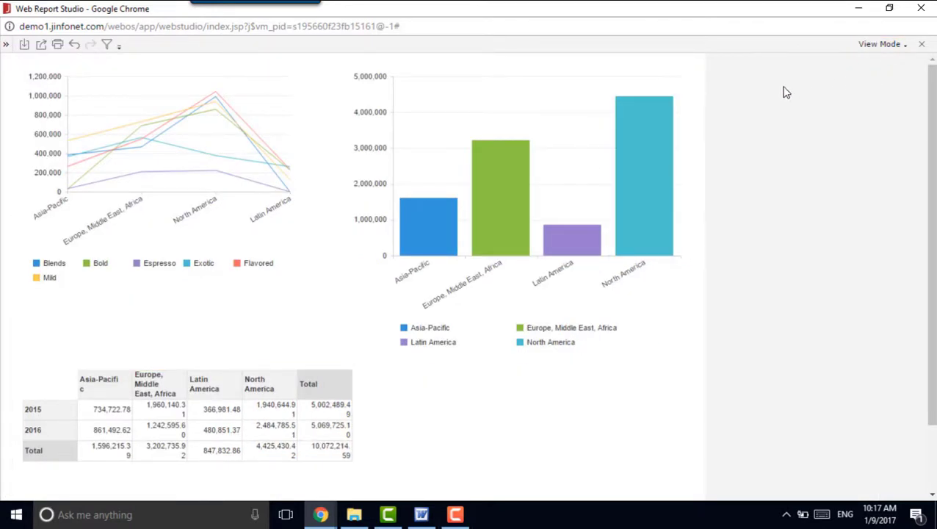
left_click(621, 281)
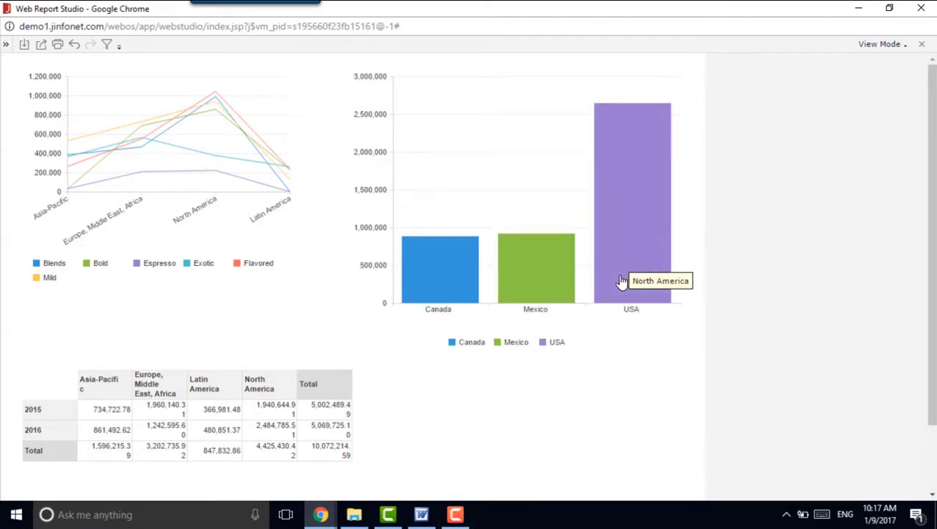
Switch the crosstab's column field to Product Name from the North America header
right_click(256, 394)
mouse_move(331, 412)
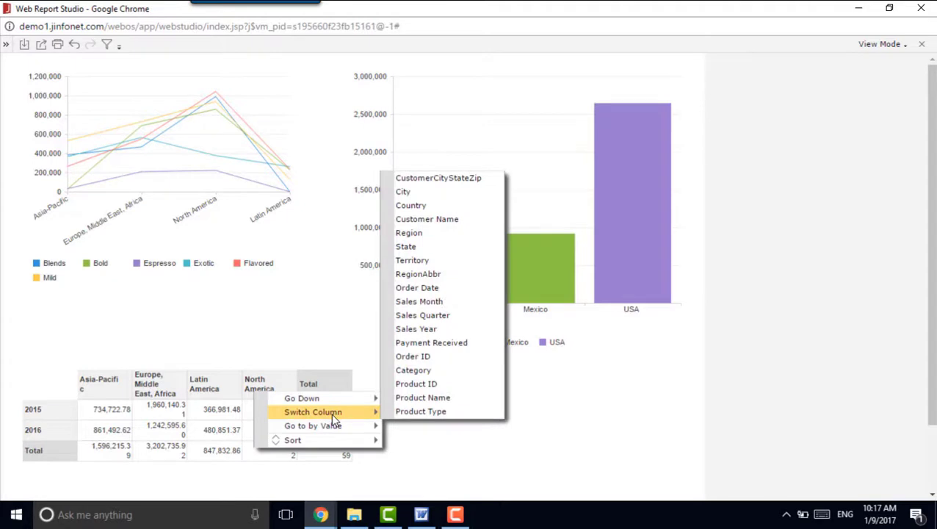
left_click(443, 403)
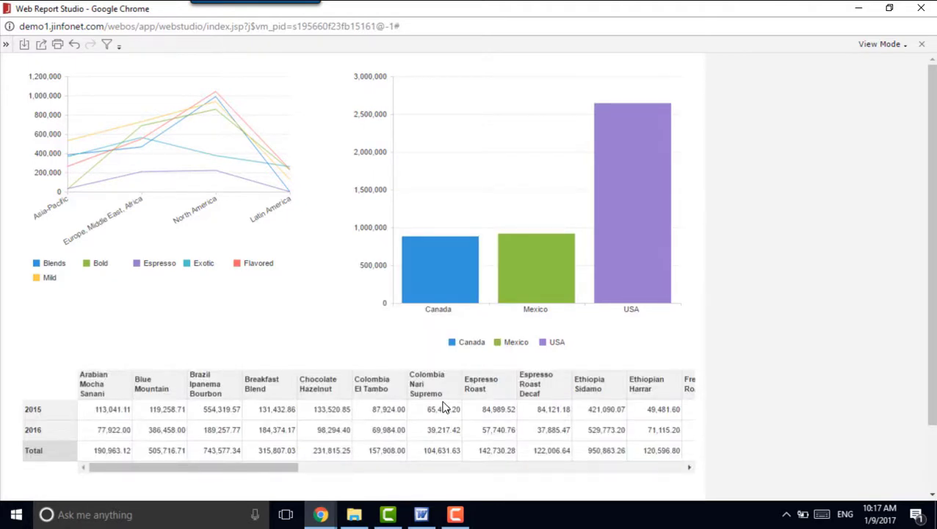
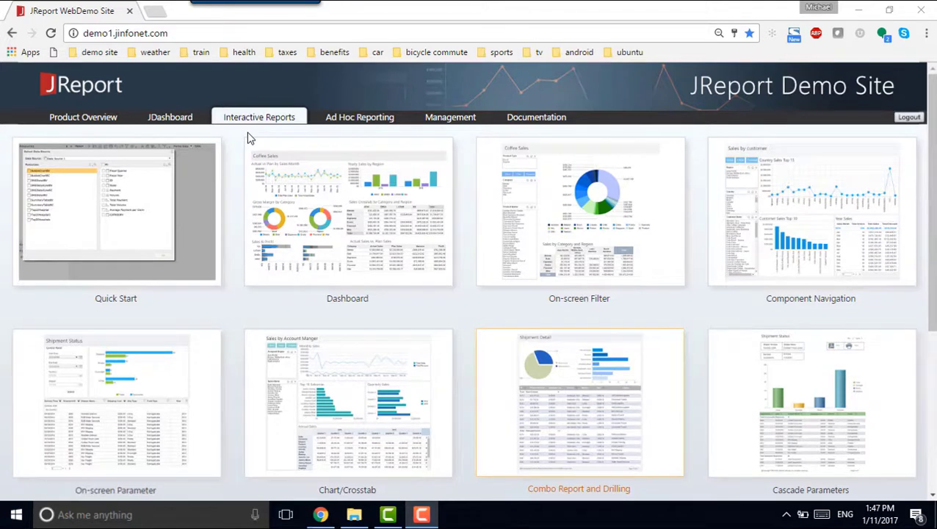
Open the Corporate Overview report from the demo site's interactive reports
left_click(163, 121)
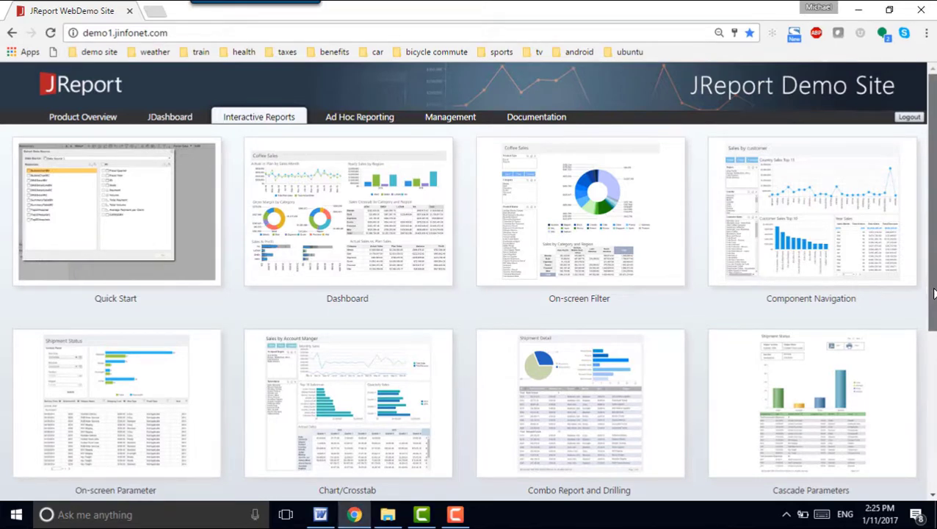
left_click_drag(934, 287, 934, 426)
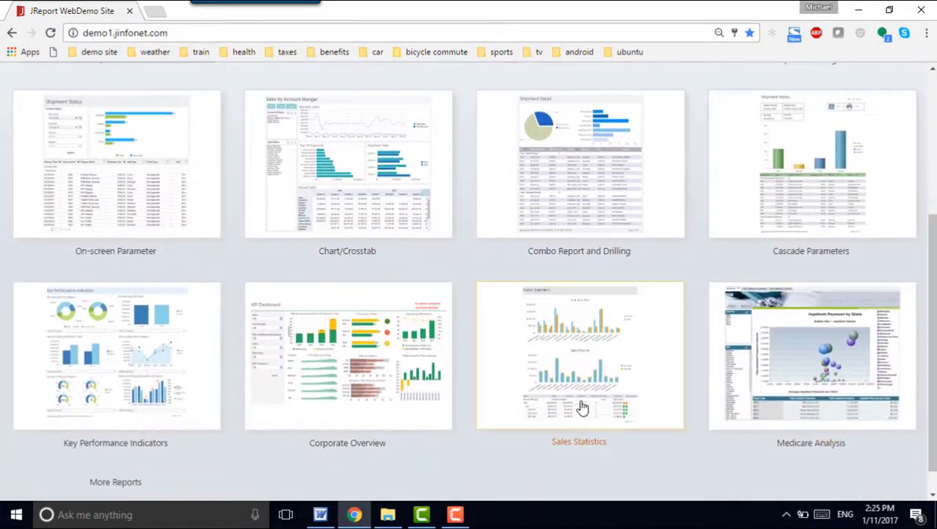
left_click(371, 392)
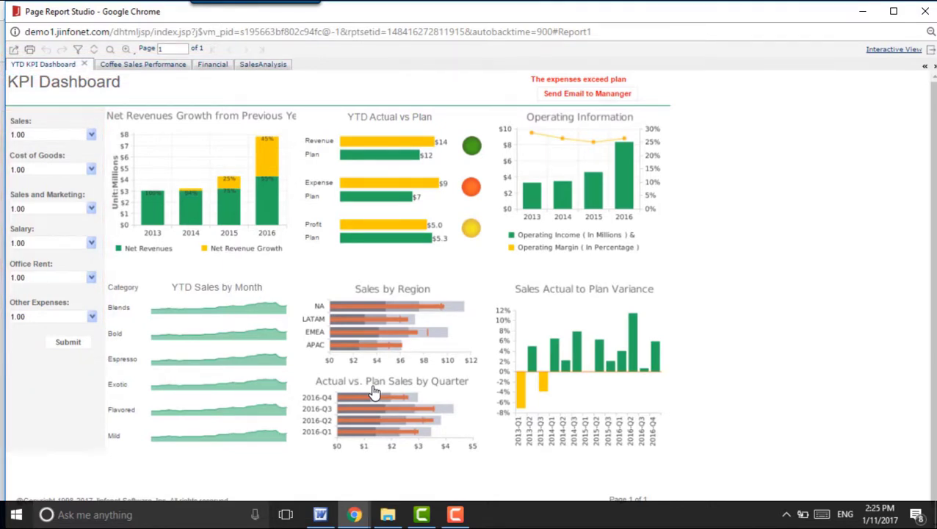
Examine the detailed expenses behind the Expense indicator and the Coffee Sales Performance, Financial and SalesAnalysis reports
left_click(475, 195)
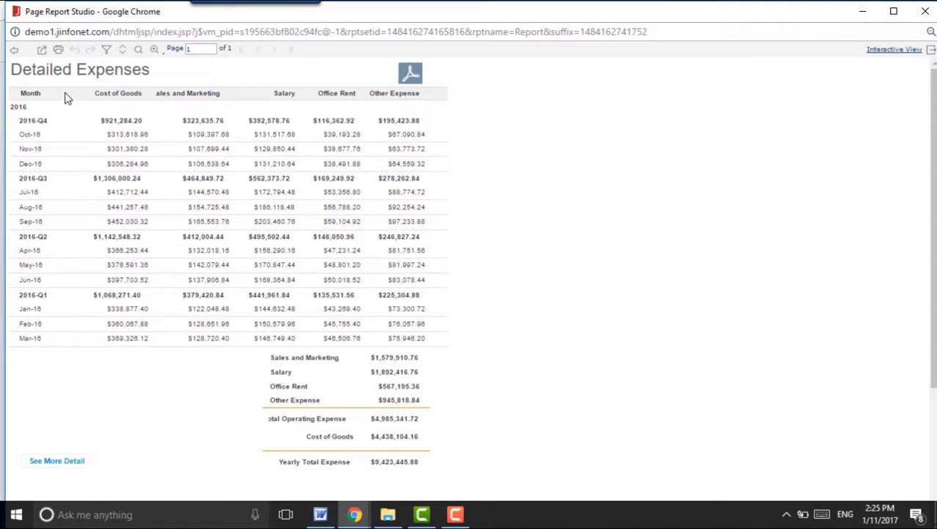
left_click(13, 56)
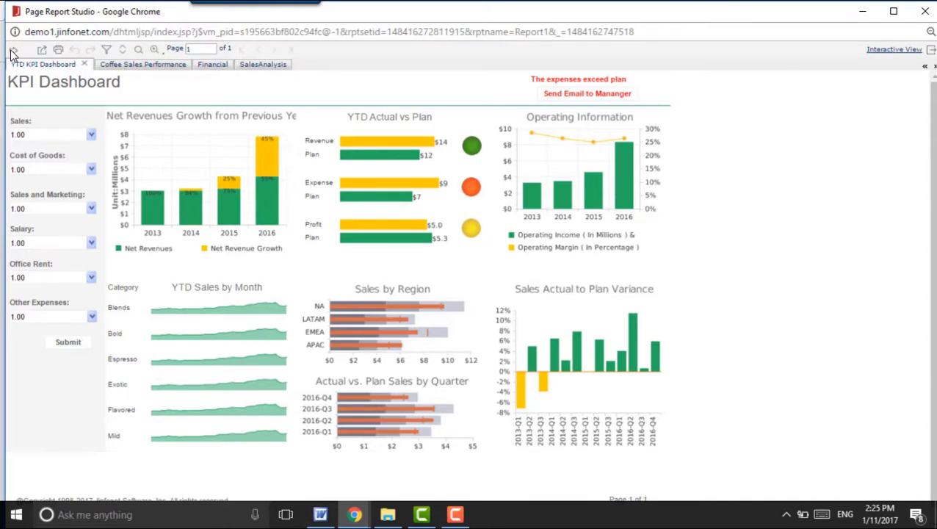
left_click(143, 66)
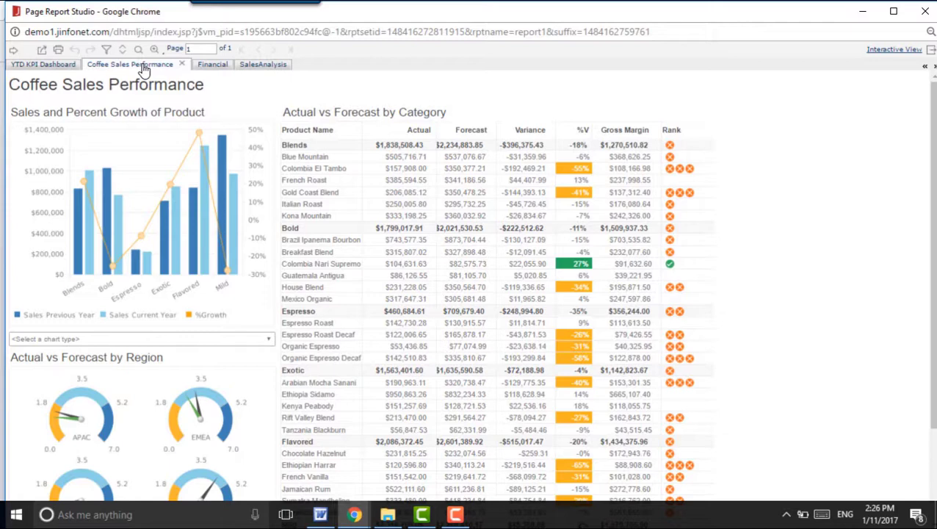
left_click(209, 67)
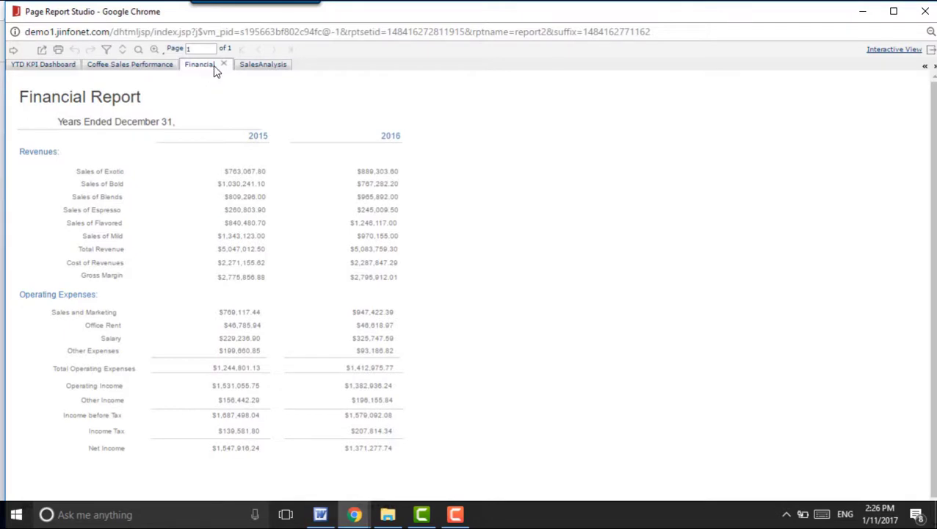
left_click(253, 66)
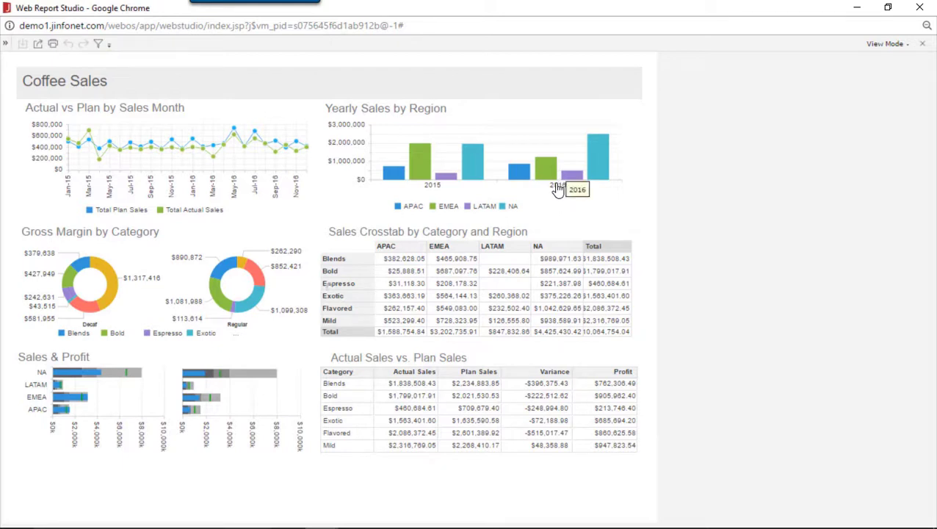
Drill the Yearly Sales by Region chart down from 2016 to its quarters and from 2016-Q3 to its months
left_click(558, 189)
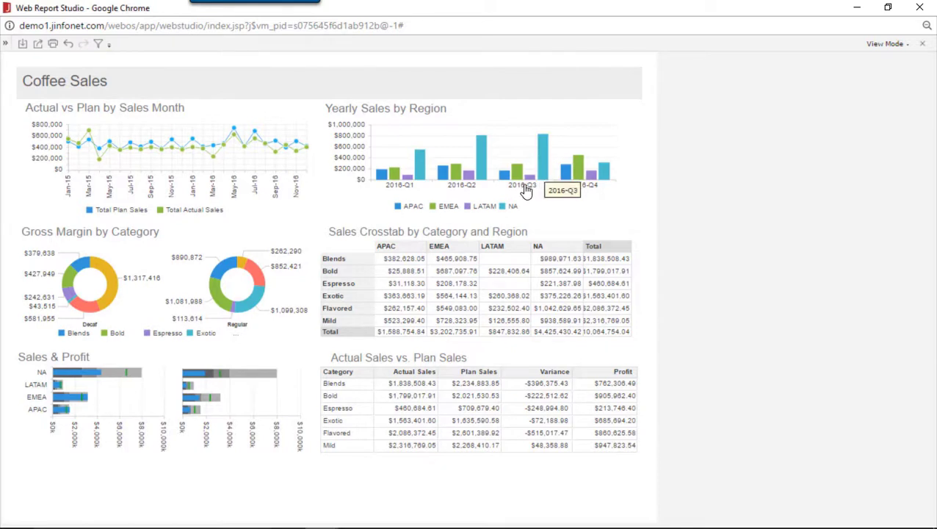
left_click(526, 190)
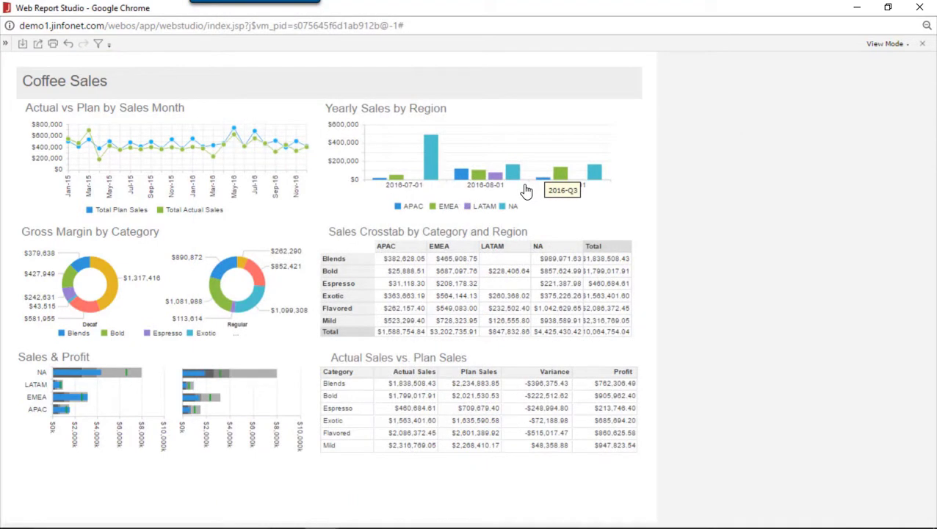
Drill the EMEA column of the Sales Crosstab by Category and Region down to Plan Country
left_click(461, 253)
mouse_move(508, 257)
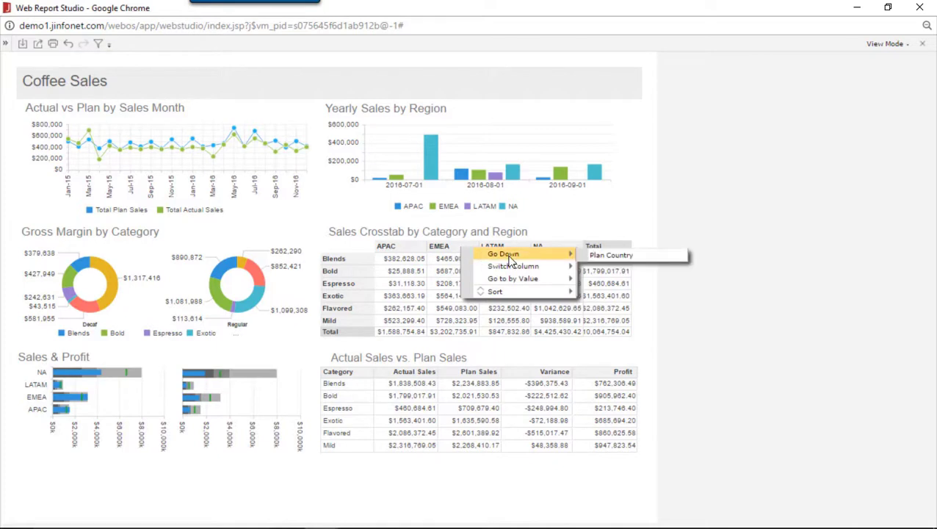
left_click(602, 257)
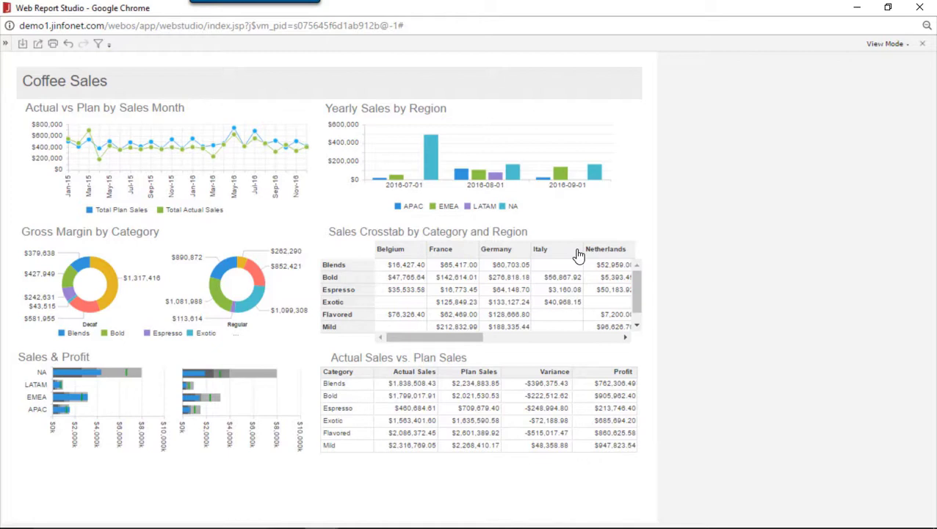
Switch the sales crosstab's column field to Sales Year
right_click(512, 254)
mouse_move(529, 262)
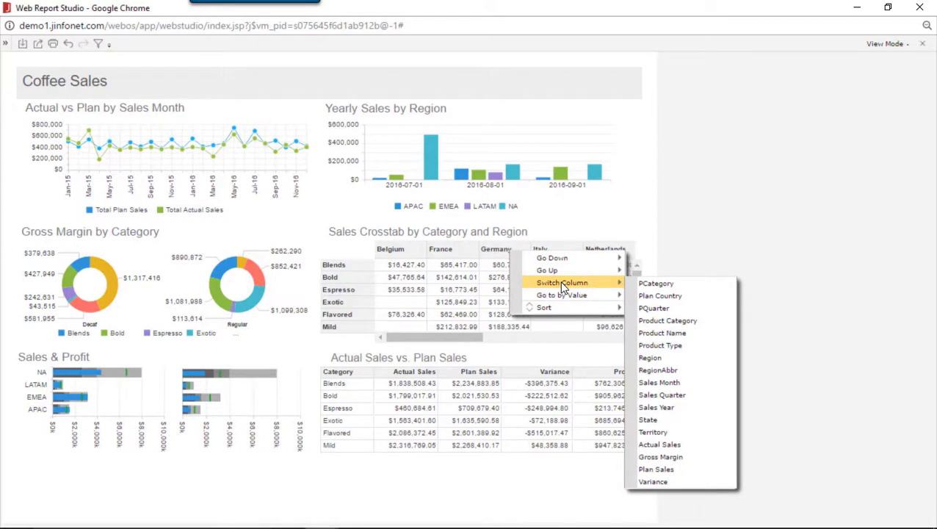
left_click(656, 408)
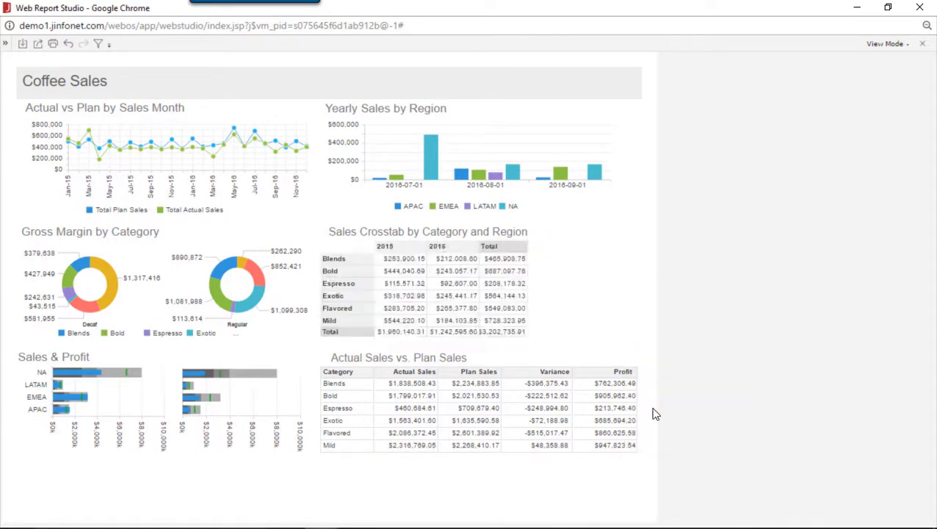
right_click(457, 252)
mouse_move(491, 282)
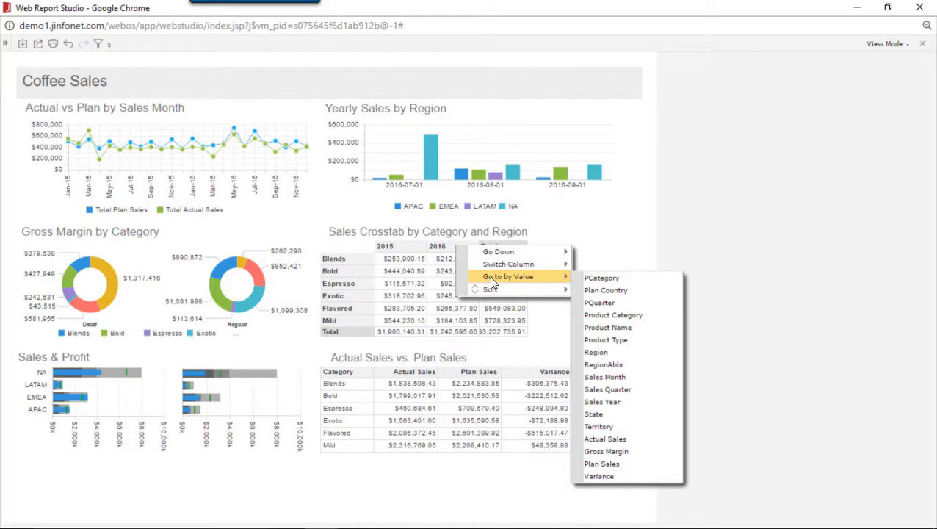
left_click(606, 232)
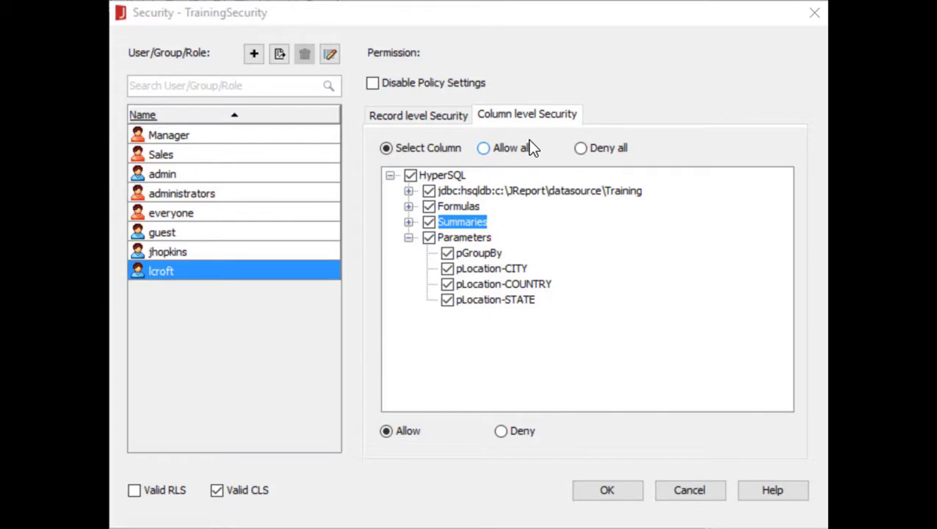
Review the record-level security rule, and deselect ACCOUNTMANAGERID, BIRTHDATE, EMPLOYEEPOSITION and QUOTASALES of the ACCOUNTMANAGERS table in column-level security
left_click(435, 116)
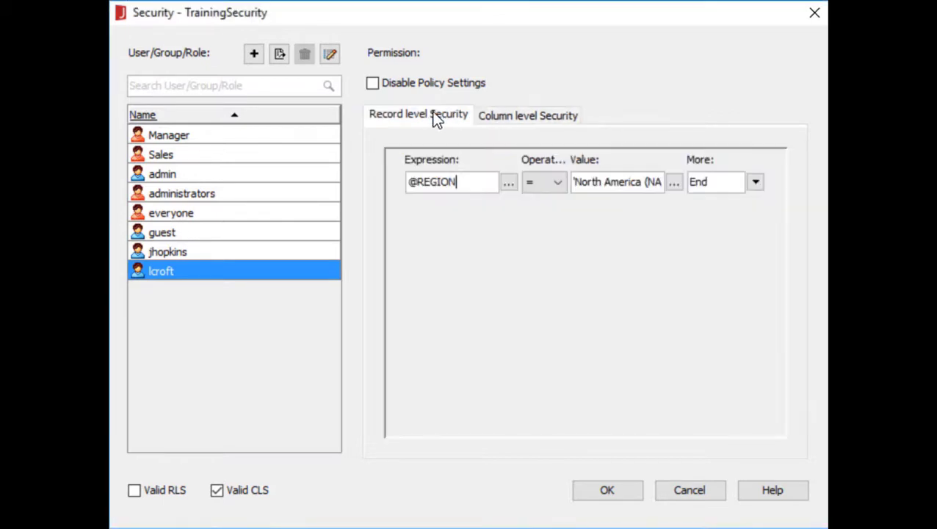
left_click(501, 115)
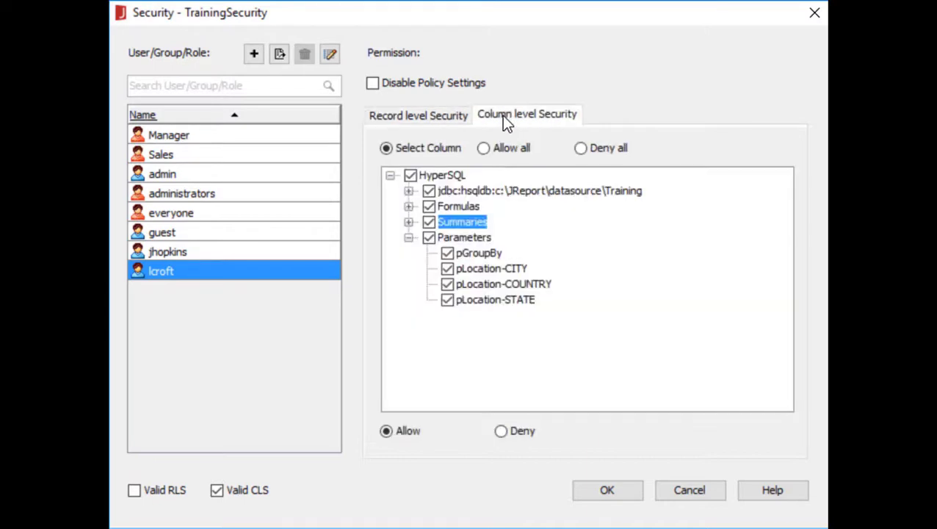
left_click(409, 192)
left_click(427, 207)
left_click(485, 206)
left_click(486, 221)
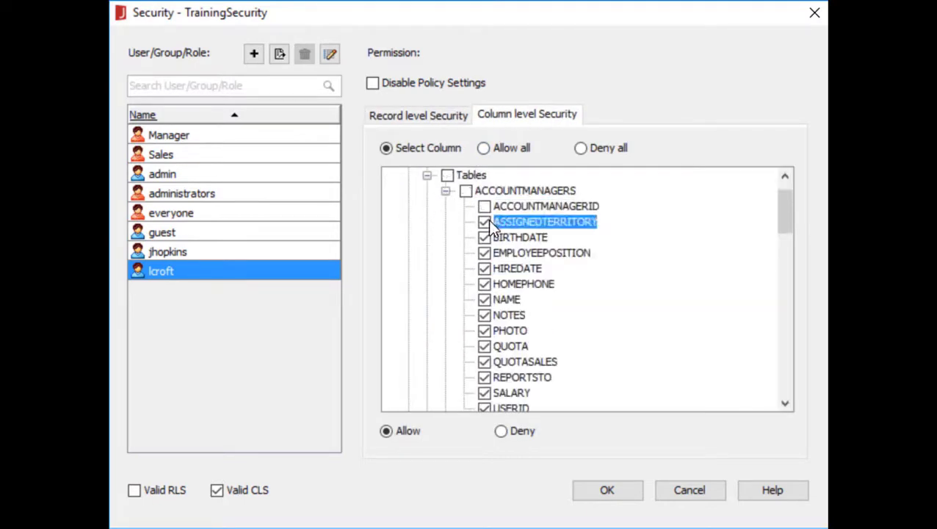
left_click(484, 238)
left_click(485, 252)
left_click(485, 316)
left_click(484, 361)
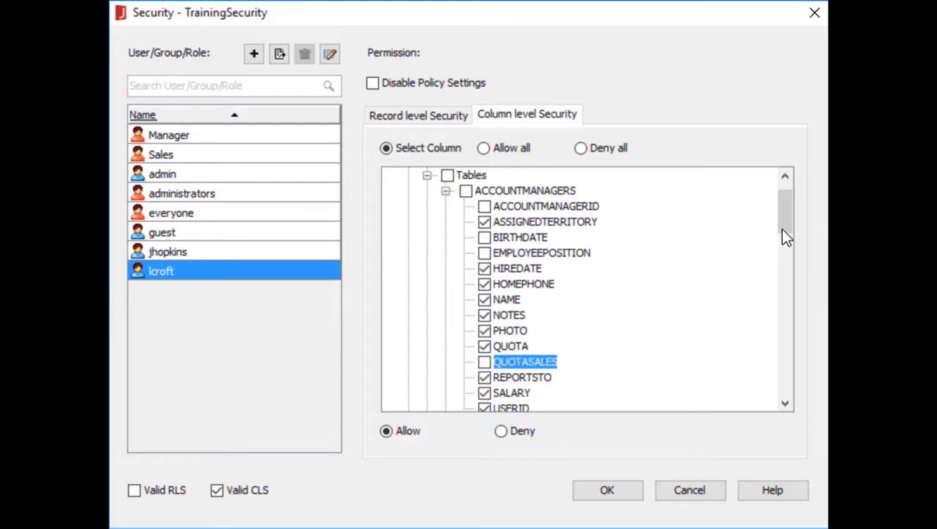
Deselect the fFirstDayOfMonth and fTotalNetPrice formulas in the column-level security tree
left_click_drag(786, 217, 797, 403)
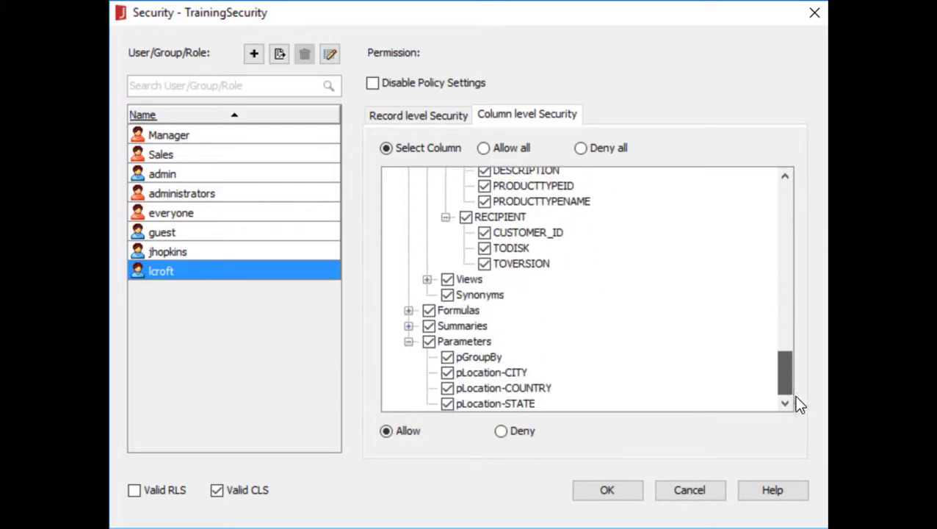
left_click(409, 310)
left_click(447, 372)
left_click(447, 356)
left_click(444, 376)
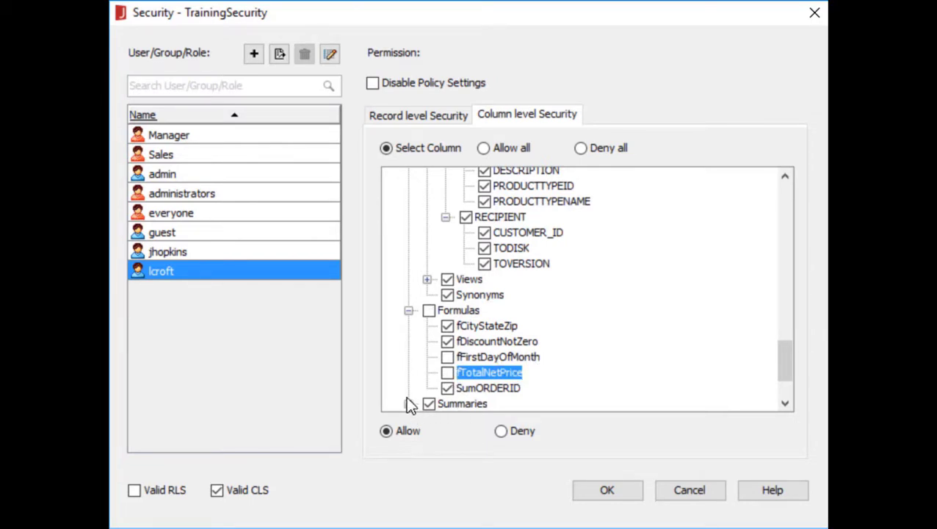
Deselect the sSumMinQuota and sSumTotalNetPrice summaries in the column-level security tree
left_click(408, 403)
left_click(447, 372)
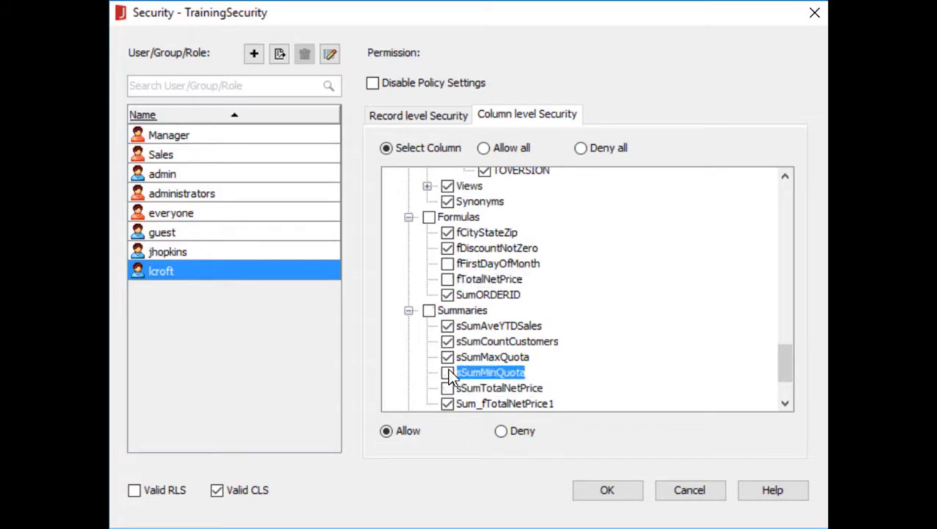
left_click(447, 357)
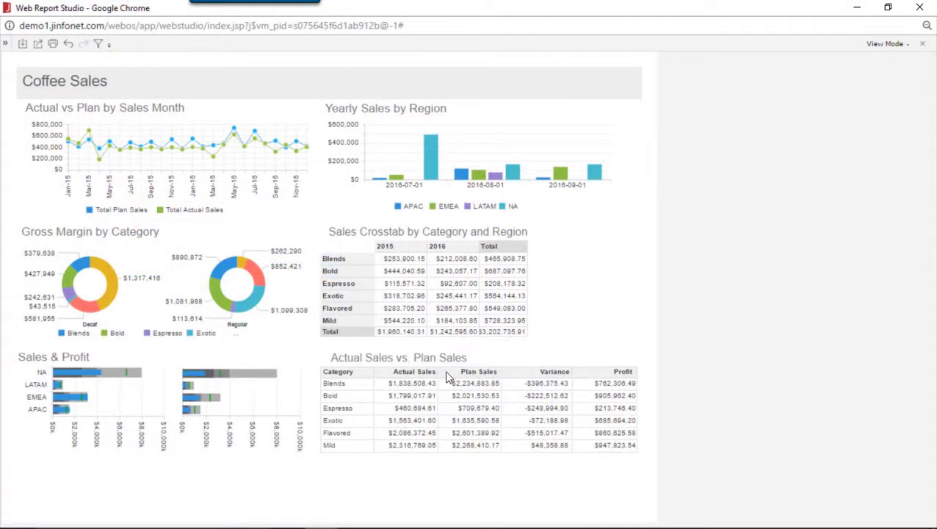
Switch the grouping of the Actual Sales vs. Plan Sales table to Plan Country in the Coffee Sales report
left_click(349, 390)
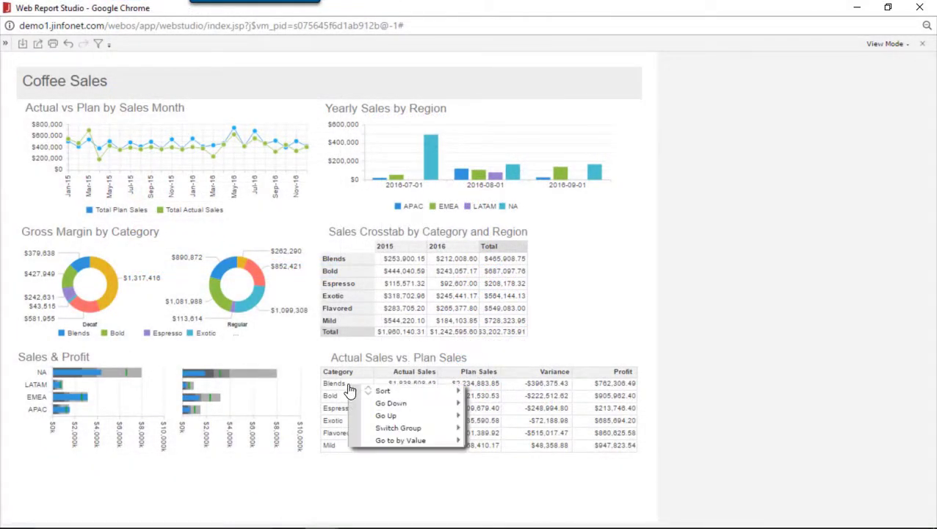
mouse_move(371, 392)
mouse_move(396, 404)
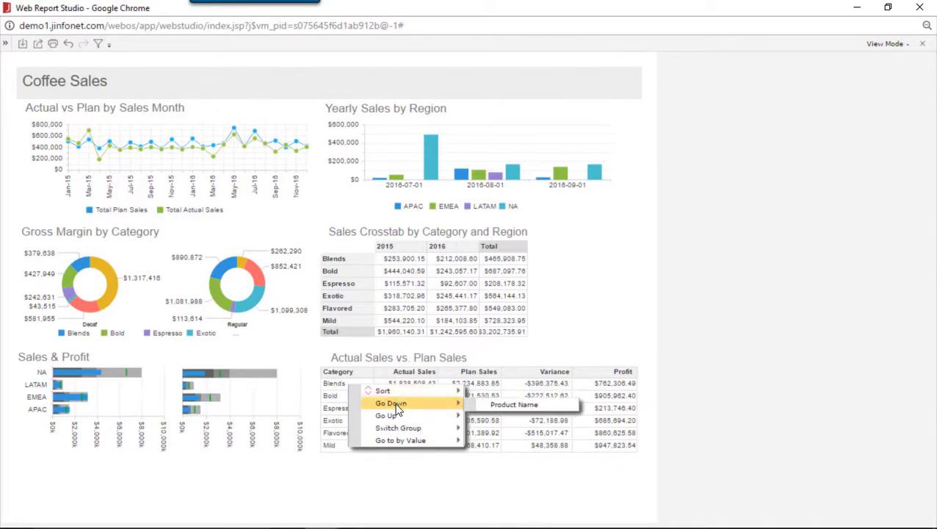
mouse_move(401, 421)
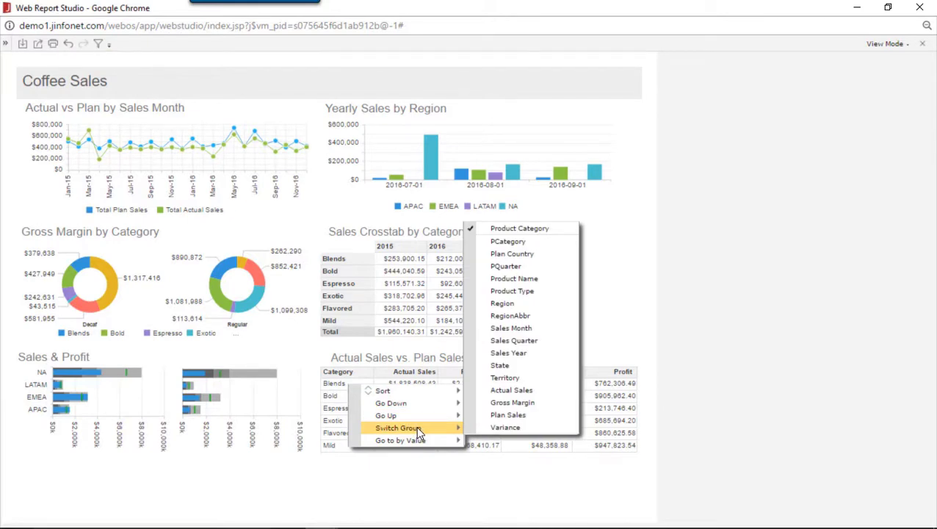
mouse_move(424, 446)
mouse_move(449, 417)
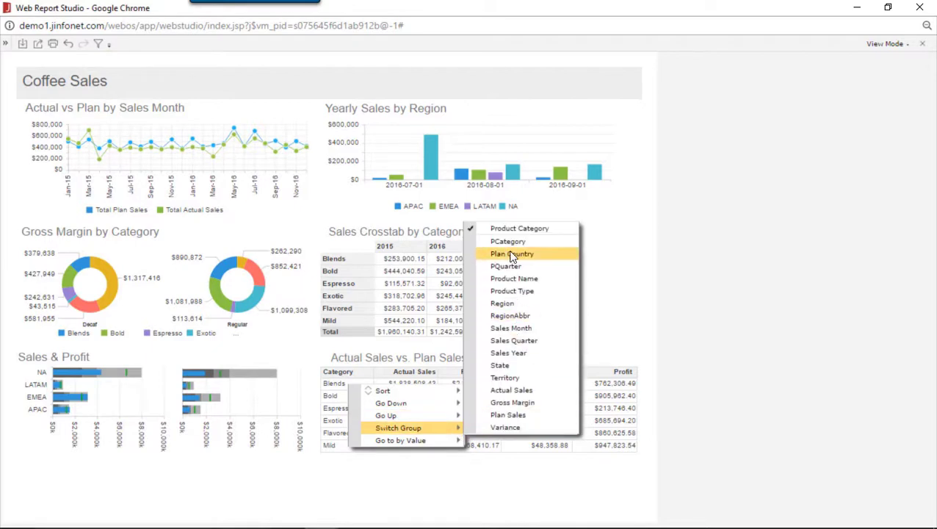
left_click(511, 254)
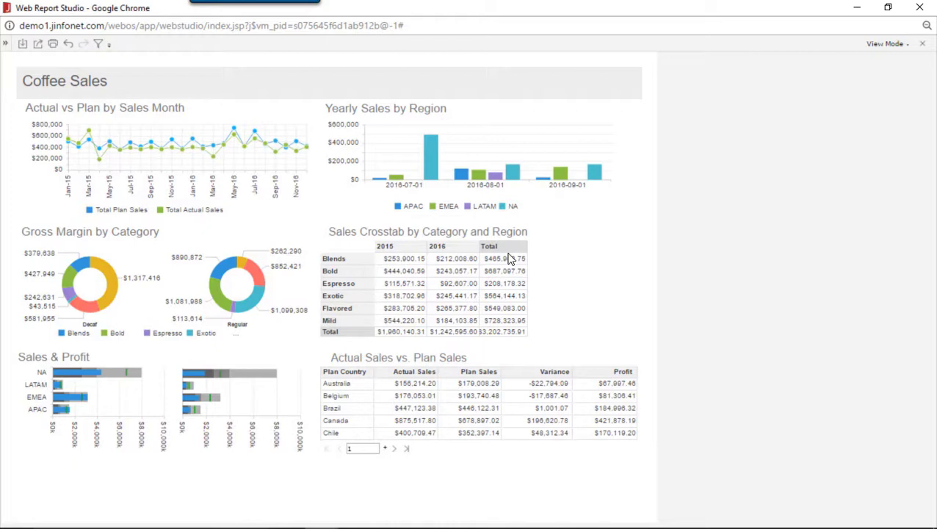
Open the detail records behind Australia's Plan Sales value in the Actual Sales vs. Plan Sales table, and return to the Coffee Sales report
right_click(478, 387)
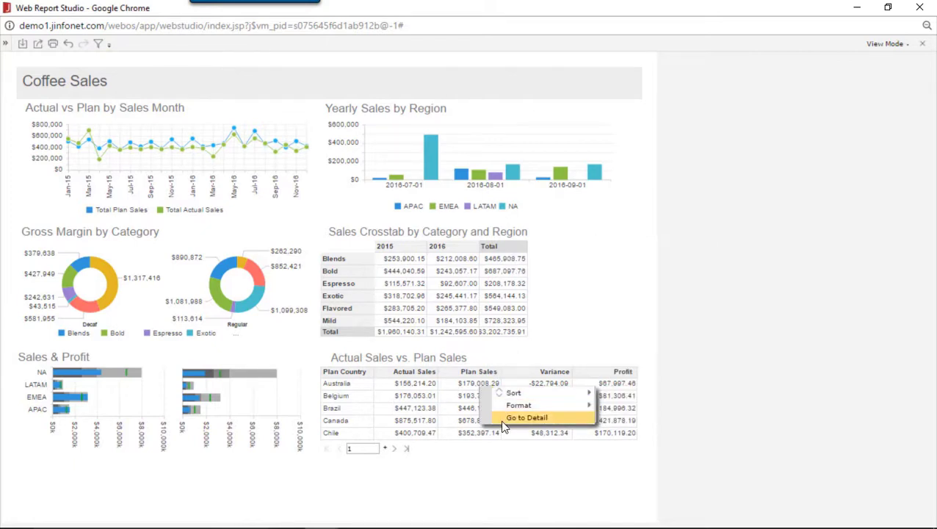
left_click(526, 418)
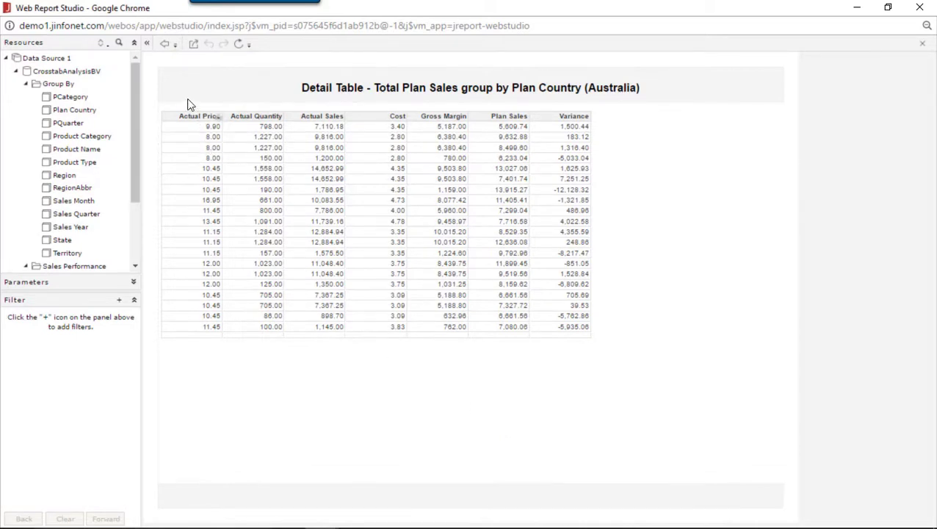
left_click(165, 46)
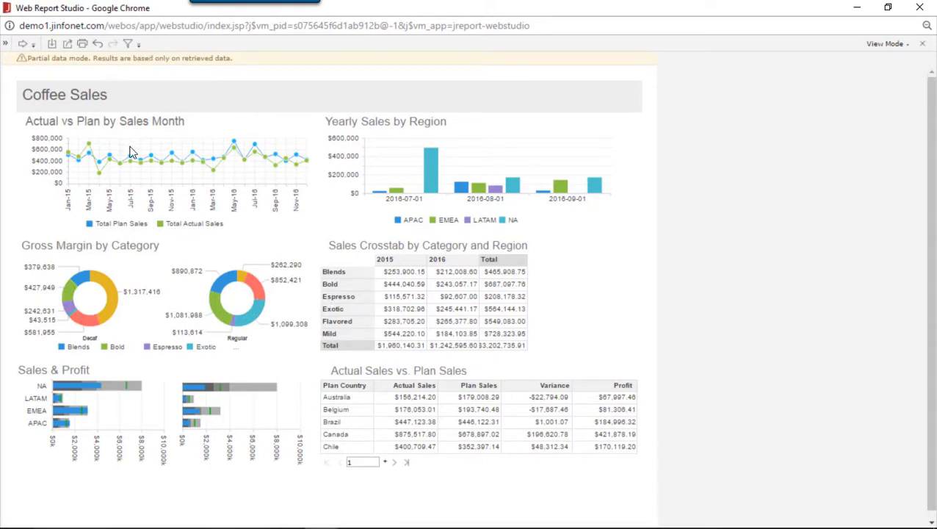
left_click(253, 319)
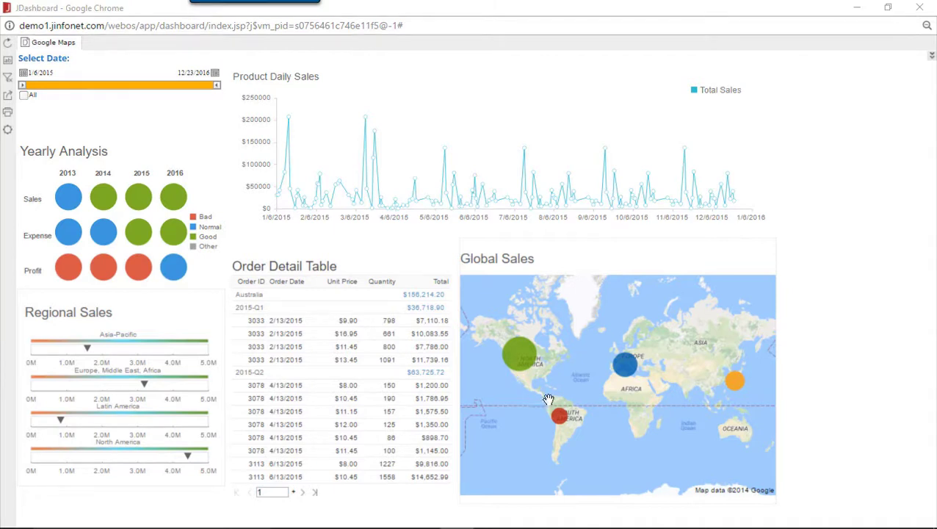
Drill the Global Sales map into North America, and narrow the dashboard's date range to start at 10/2/2015 with an earlier end date
mouse_move(520, 369)
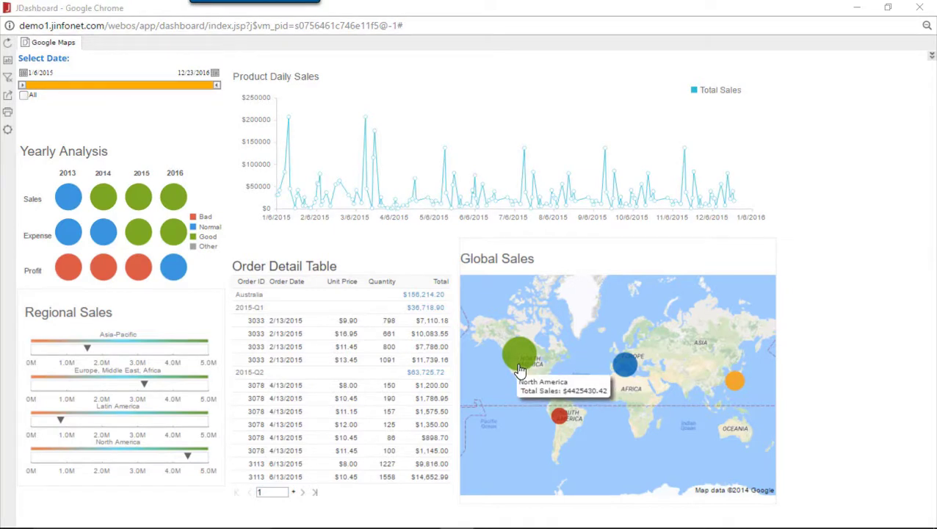
left_click(519, 369)
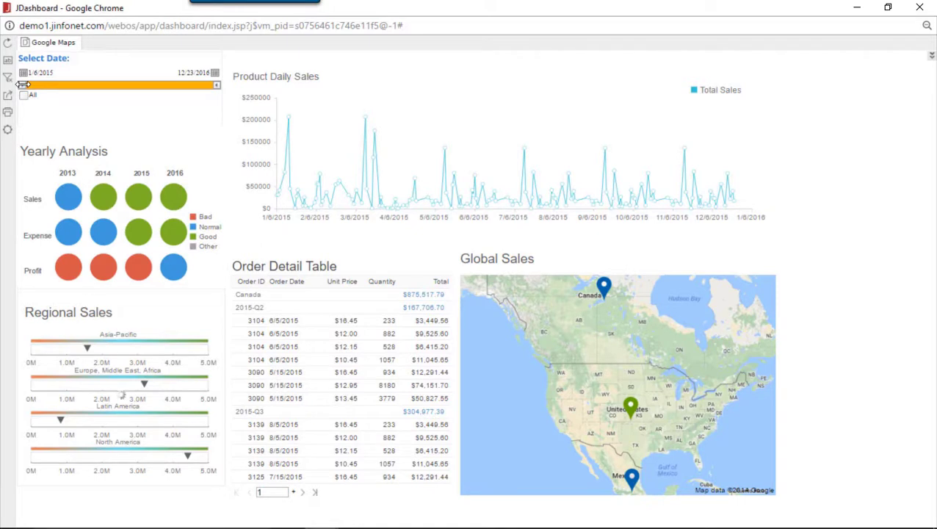
left_click_drag(24, 84, 93, 87)
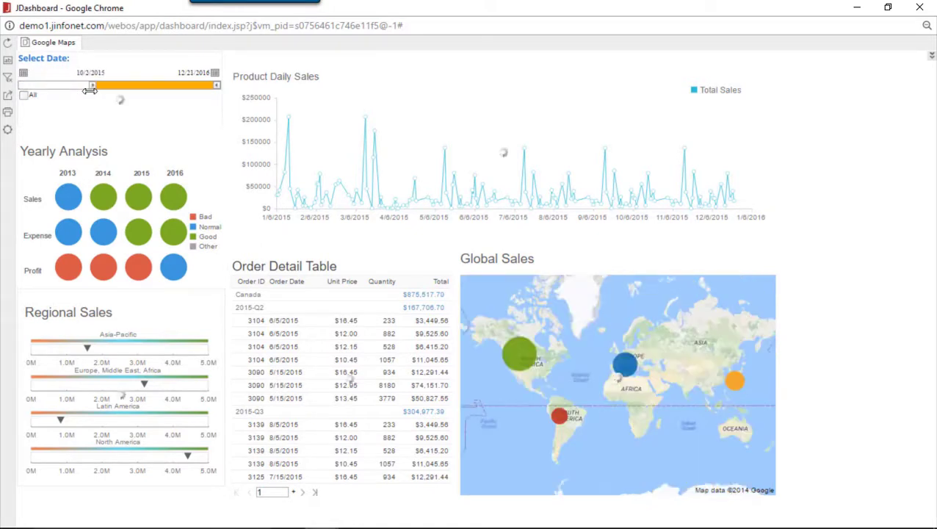
left_click_drag(217, 84, 169, 86)
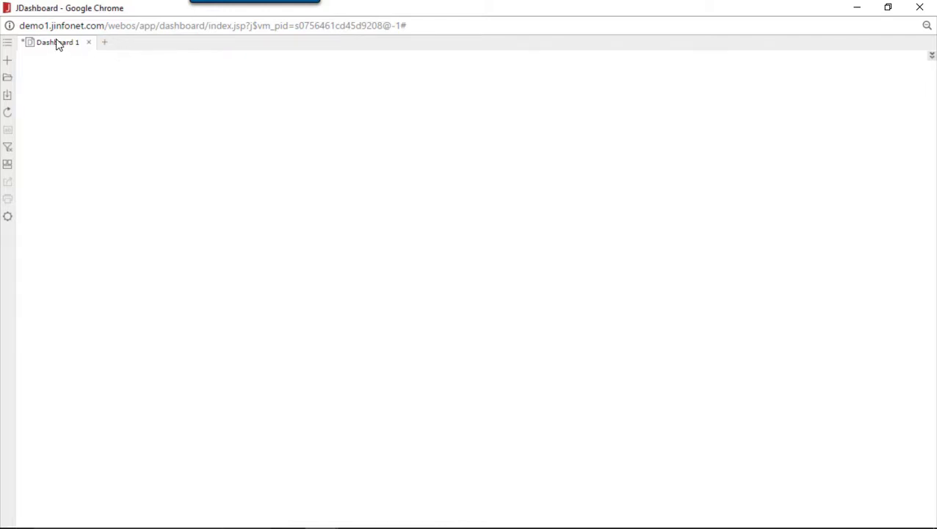
Add the Cost and Sales components from the WebDemo public component library side by side at the top of Dashboard 1
left_click(5, 42)
left_click(37, 106)
left_click(49, 118)
left_click_drag(55, 122, 34, 76)
scroll(134, 160, "down", 8)
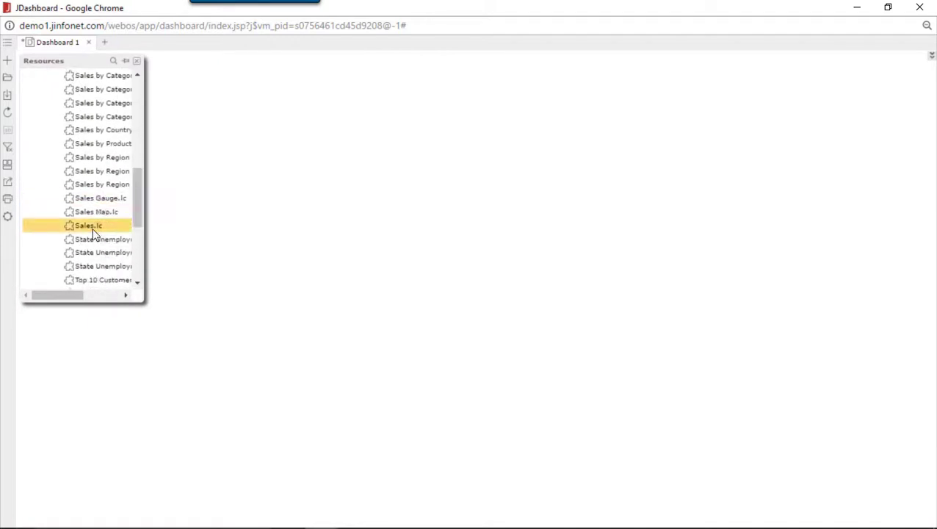
left_click_drag(92, 226, 189, 77)
Add the Crosstab, Bullet Chart, Bubble and Indicator Chart components from the WebDemo library to Dashboard 1
scroll(140, 153, "up", 5)
left_click_drag(92, 183, 360, 85)
left_click_drag(92, 93, 44, 220)
left_click_drag(88, 128, 359, 286)
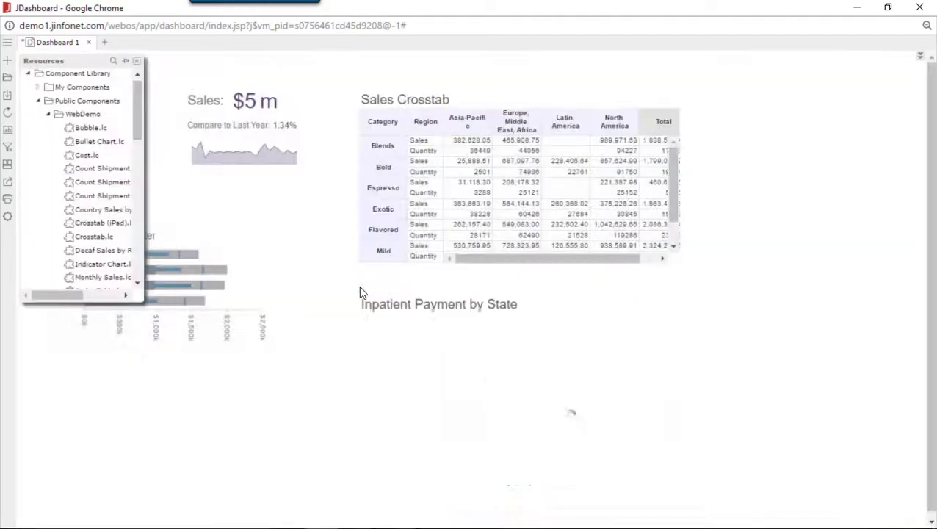
left_click_drag(83, 264, 42, 379)
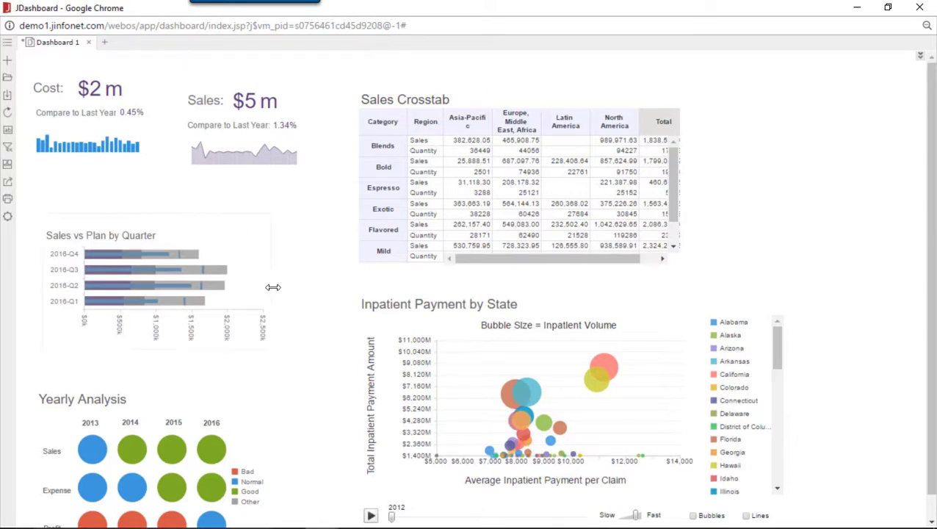
Enlarge the Sales vs Plan by Quarter chart and widen the Sales Crosstab so its Total column fits
left_click_drag(269, 349, 329, 357)
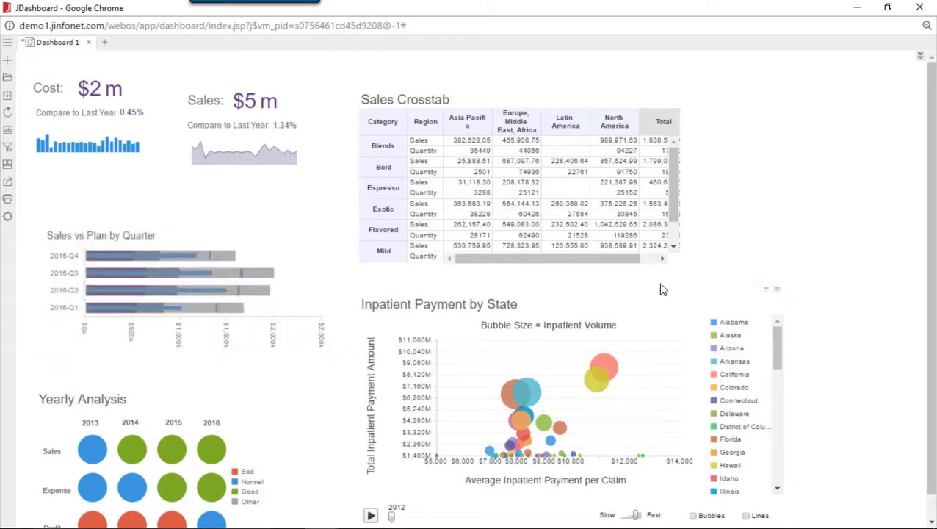
left_click_drag(680, 266, 780, 268)
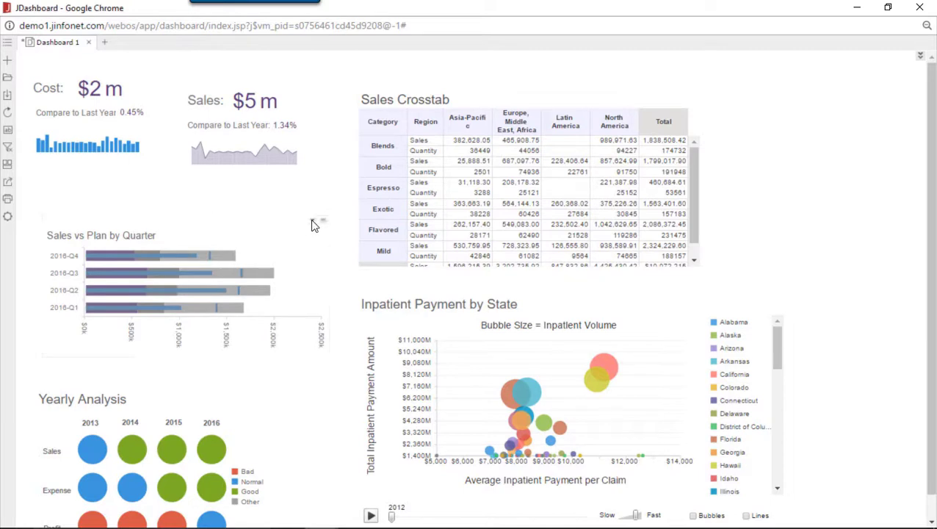
Replace the Sales vs Plan by Quarter chart on Dashboard 1 with the Monthly Sales component
left_click(323, 221)
left_click(300, 260)
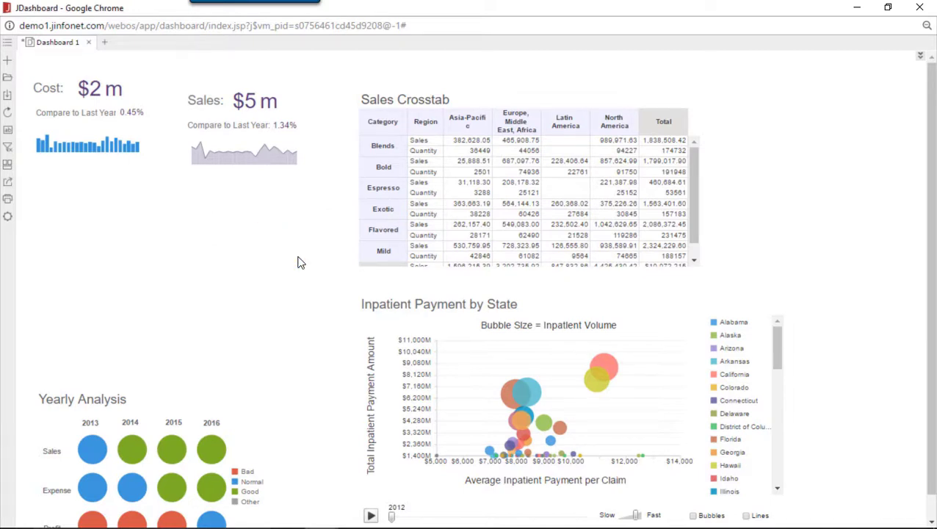
left_click(8, 60)
scroll(103, 184, "down", 1)
double_click(101, 235)
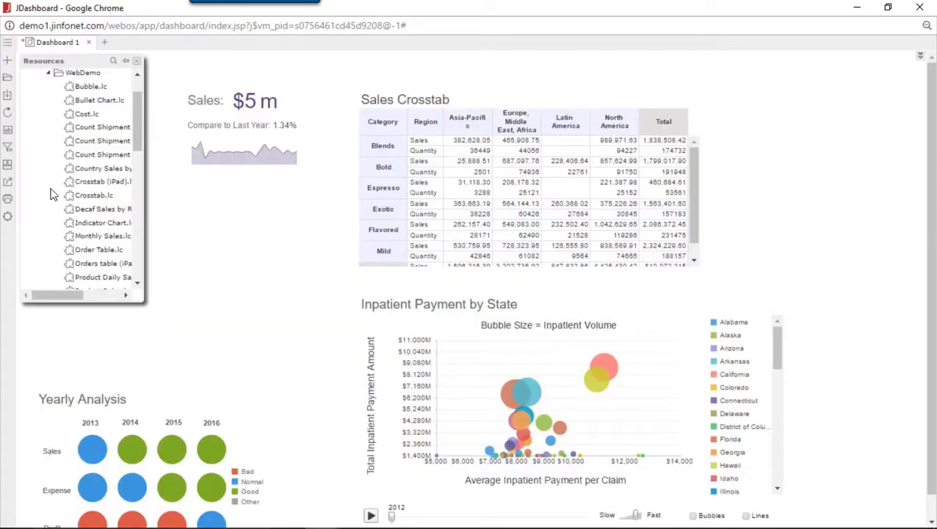
Move the Monthly Sales vs Plan chart below the Cost and Sales components and shrink it to fit beside the crosstab
left_click(137, 60)
left_click_drag(298, 197, 279, 207)
left_click_drag(354, 328, 323, 332)
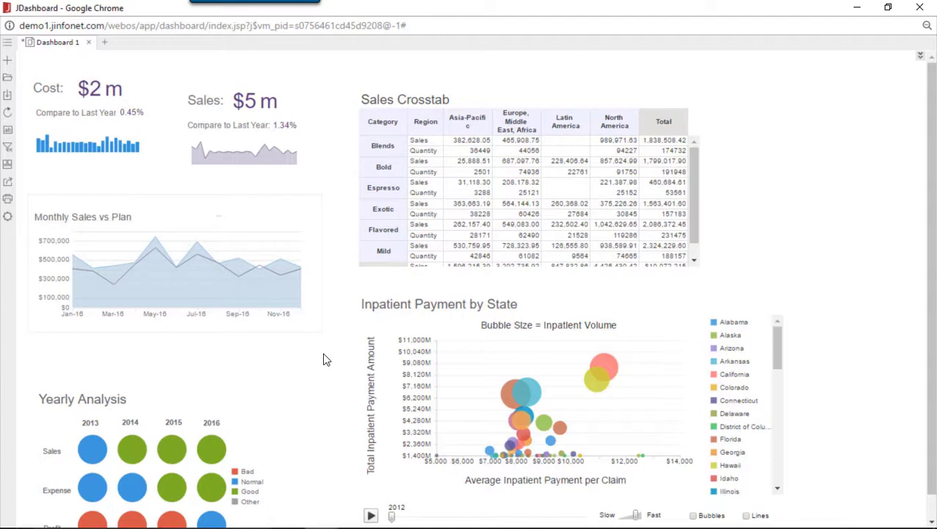
Create a second dashboard and expand the Coffee Sales dashboard report under Public Reports, WebDemo, to list its objects
left_click(105, 43)
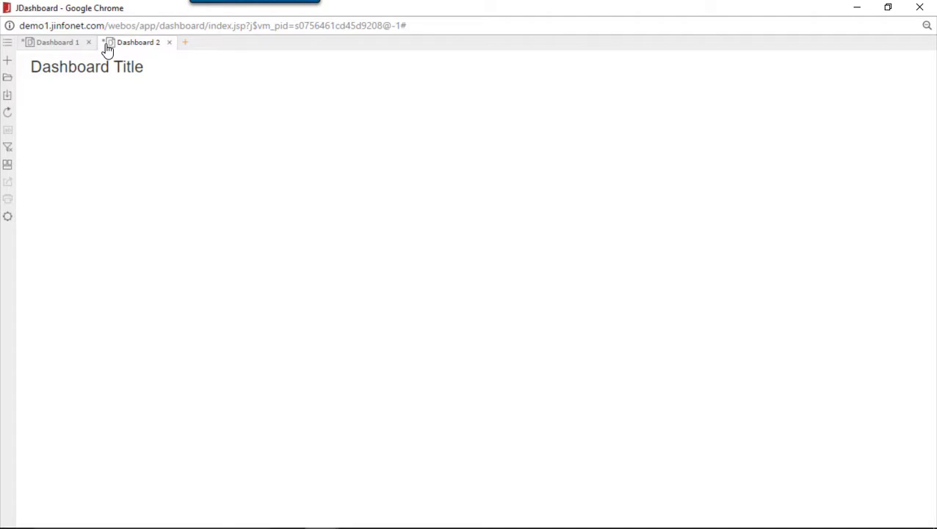
left_click(7, 44)
scroll(134, 110, "up", 2)
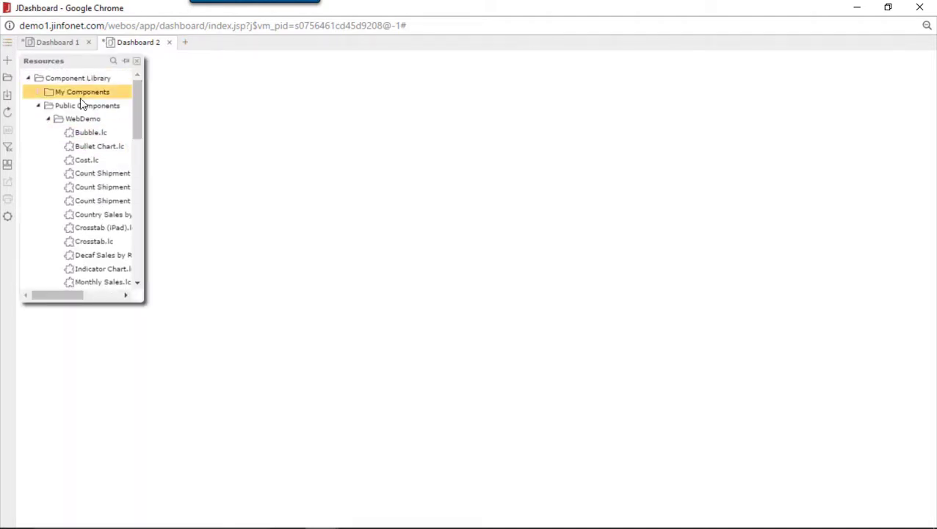
left_click(38, 105)
left_click(38, 146)
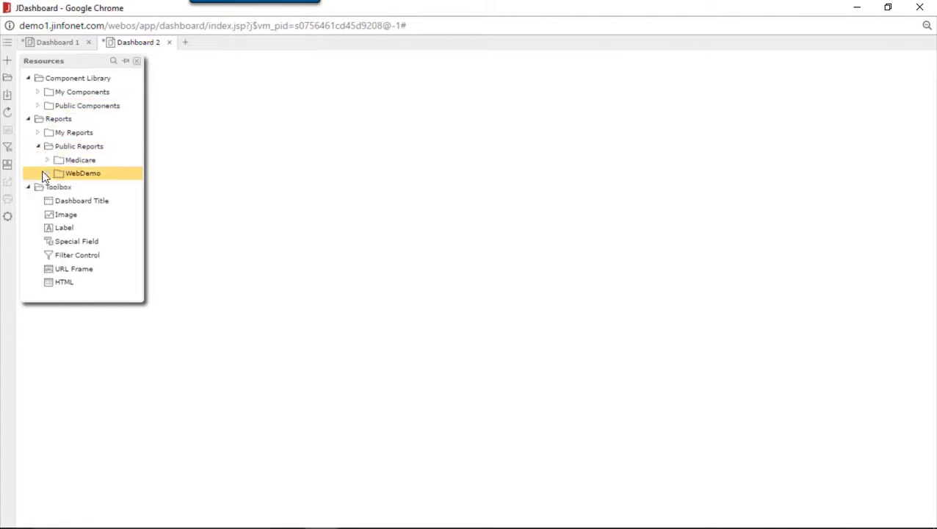
left_click(47, 174)
left_click(58, 213)
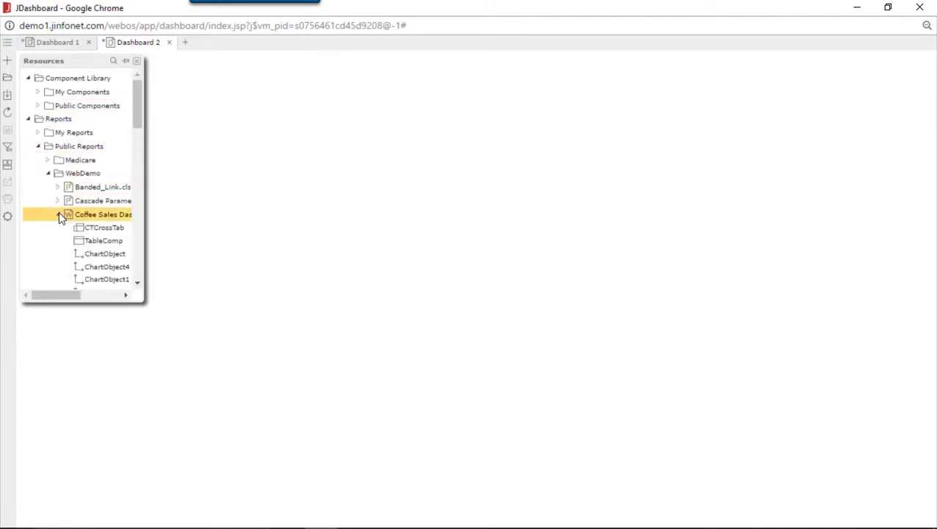
Place the Coffee Sales dashboard report's crosstab, table and five chart objects on Dashboard 2
left_click(137, 283)
left_click_drag(106, 145, 387, 121)
left_click_drag(105, 171, 389, 240)
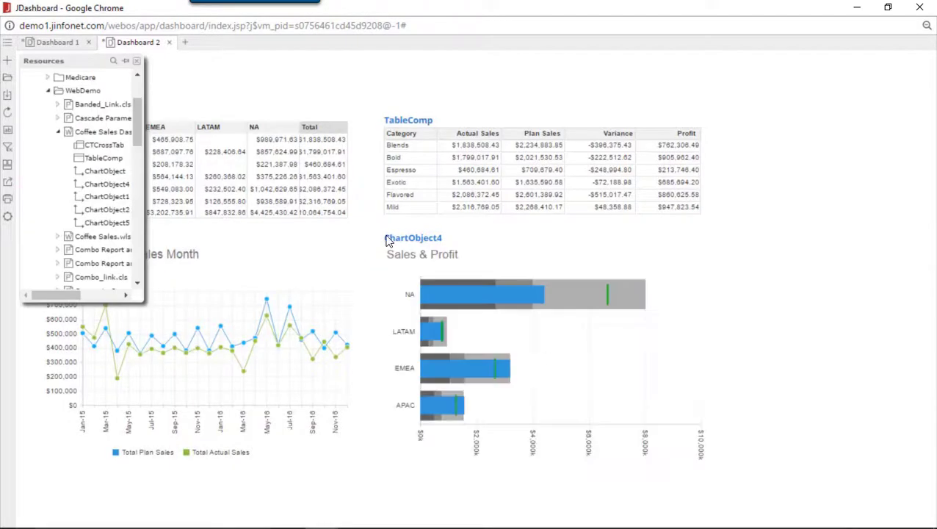
left_click_drag(106, 196, 316, 489)
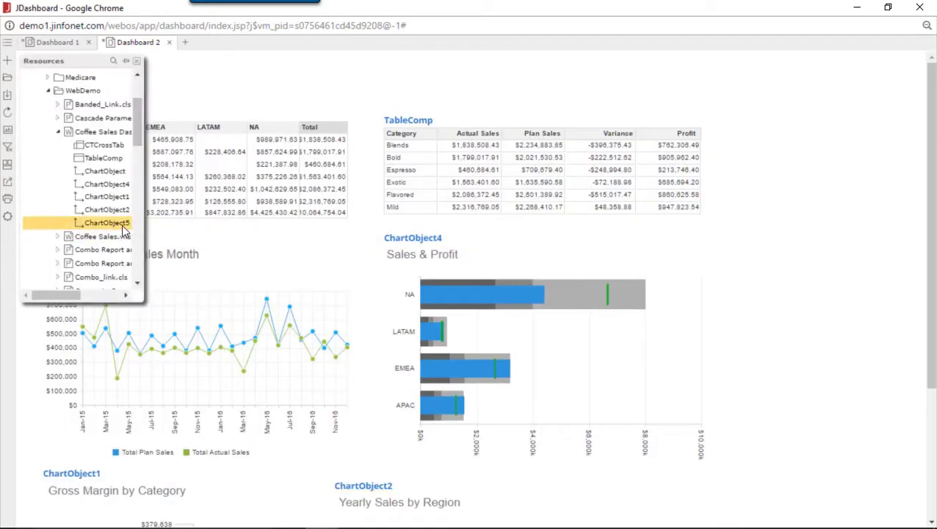
left_click_drag(107, 223, 732, 127)
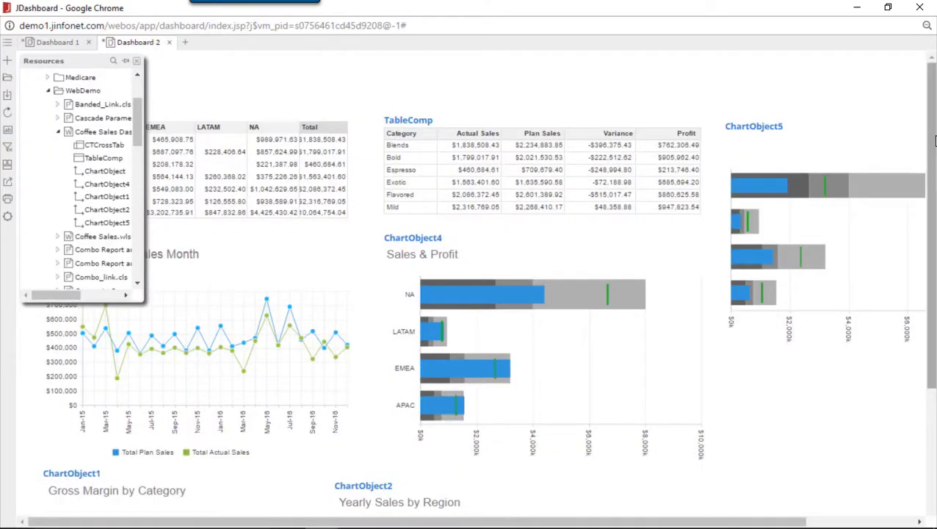
left_click_drag(934, 140, 933, 248)
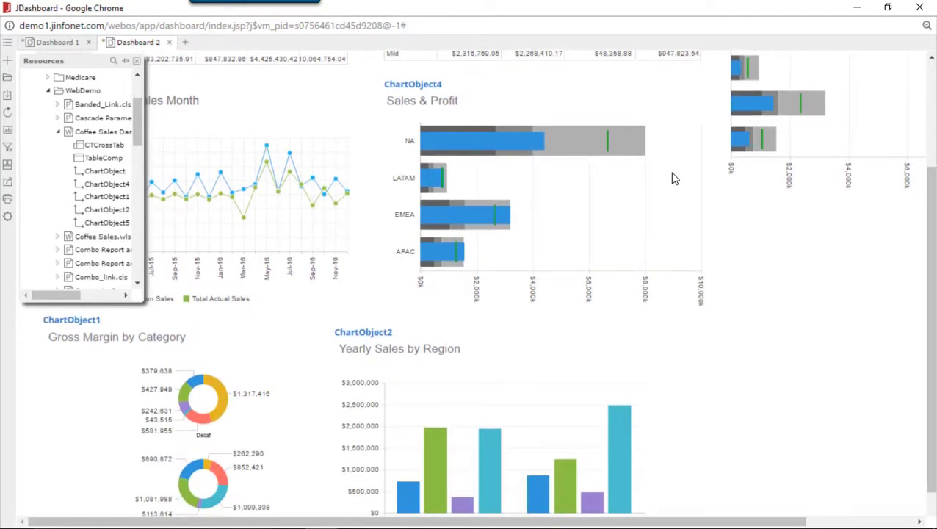
left_click(136, 60)
Return to Dashboard 1, enable Lines on the Inpatient Payment by State bubble chart, and play its year animation
left_click(58, 43)
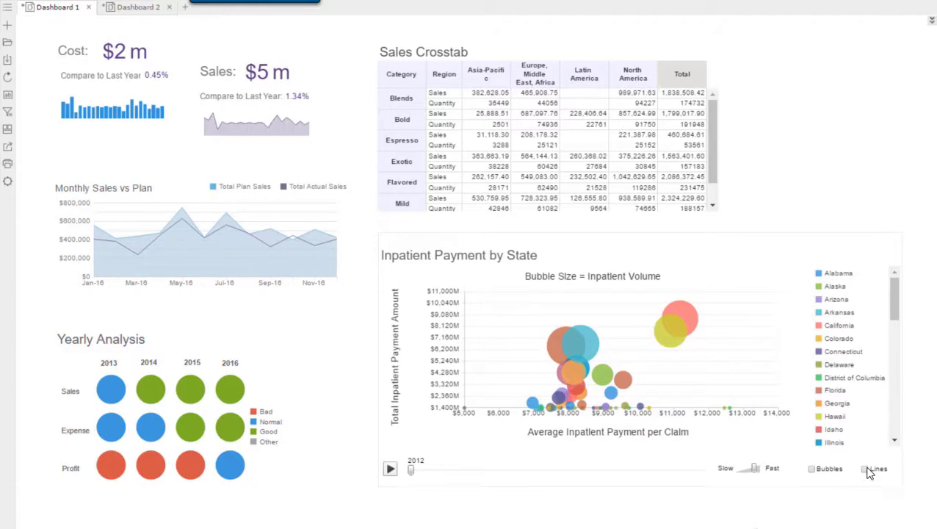
left_click(865, 469)
left_click(390, 469)
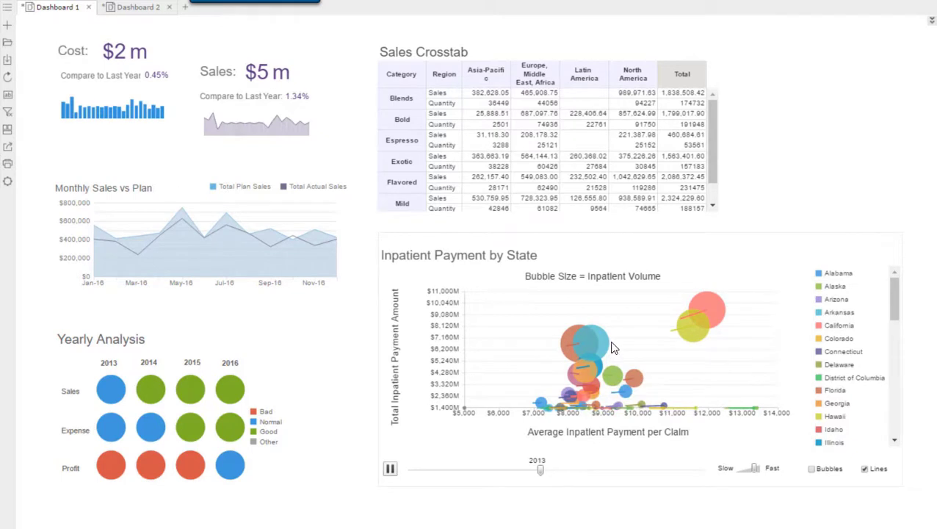
mouse_move(601, 346)
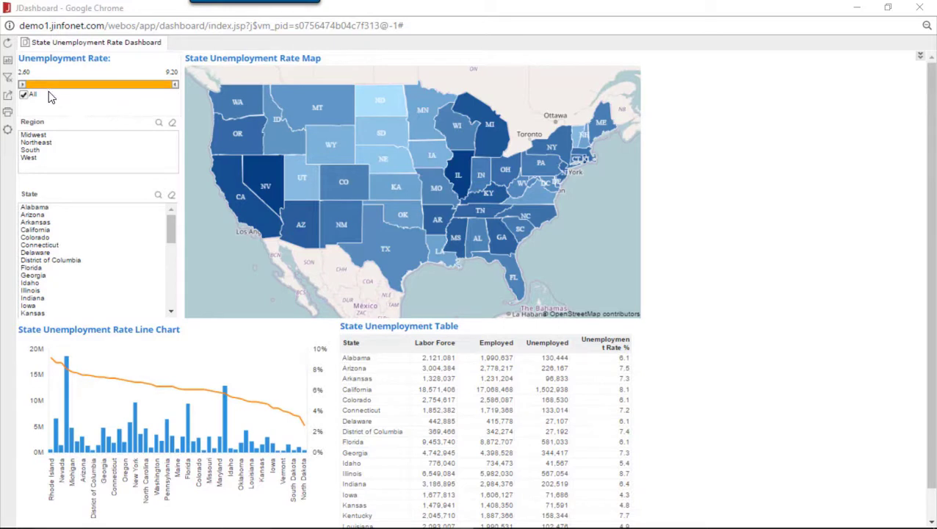
Filter the dashboard to unemployment rates from 5.53 to 7.56, the Northeast region, and the states New York and Pennsylvania
left_click_drag(23, 85, 87, 86)
left_click_drag(174, 84, 138, 83)
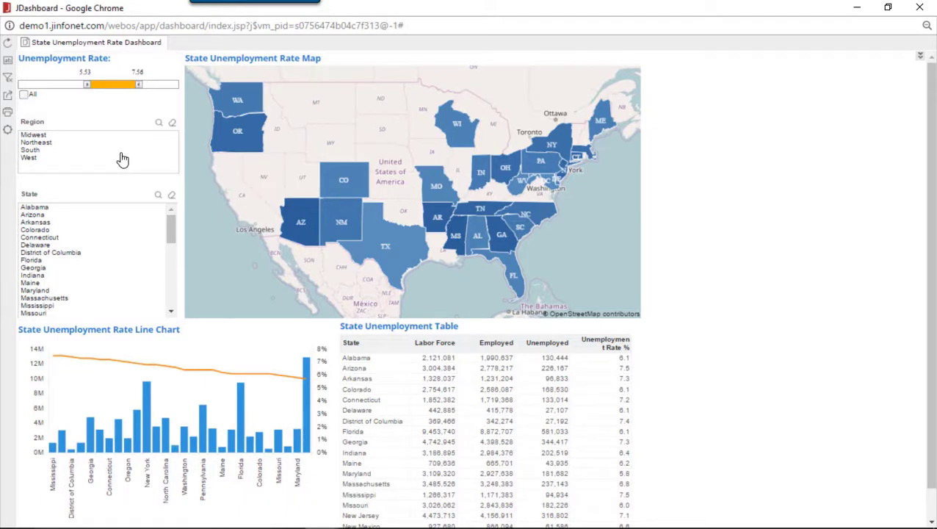
left_click(41, 143)
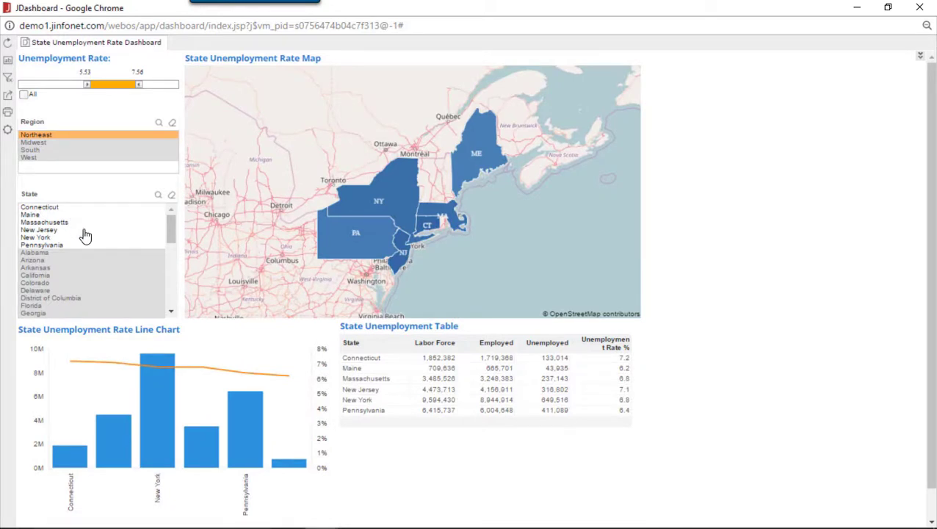
left_click(42, 246)
left_click(45, 238, "ctrl")
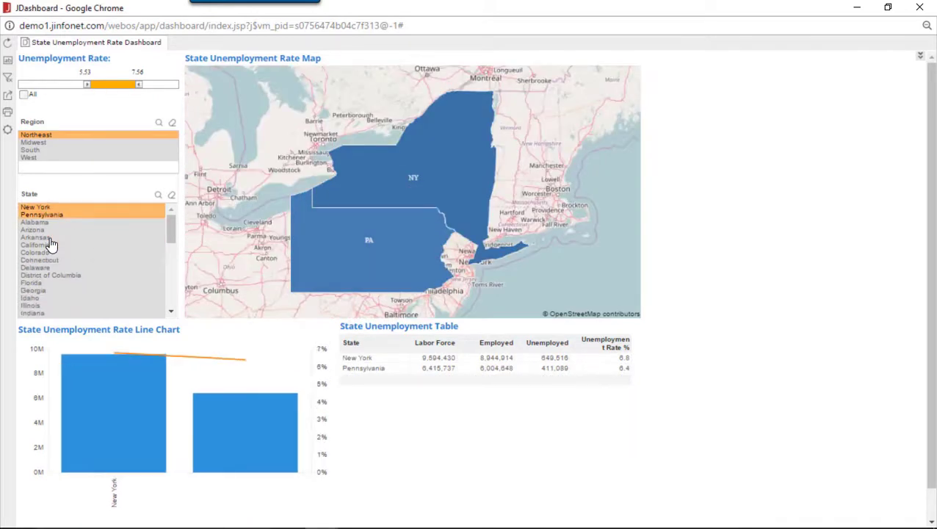
Check the Pennsylvania and New York rates on the State Unemployment Rate Map, and drill into New York's counties
mouse_move(370, 243)
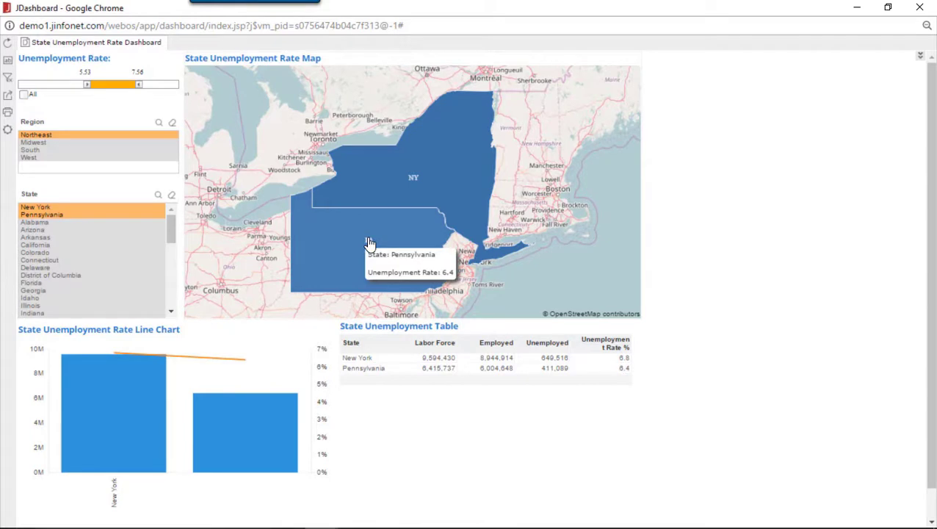
mouse_move(409, 195)
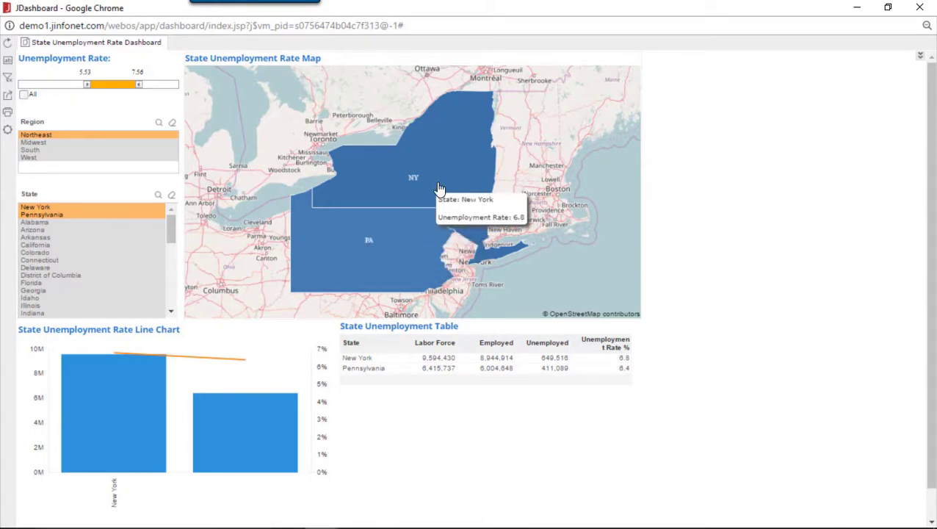
left_click(438, 188)
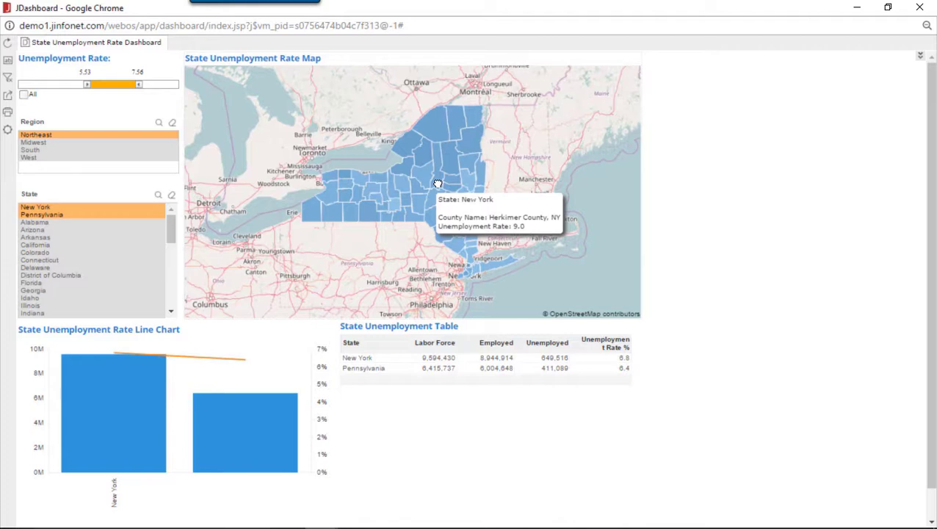
mouse_move(424, 181)
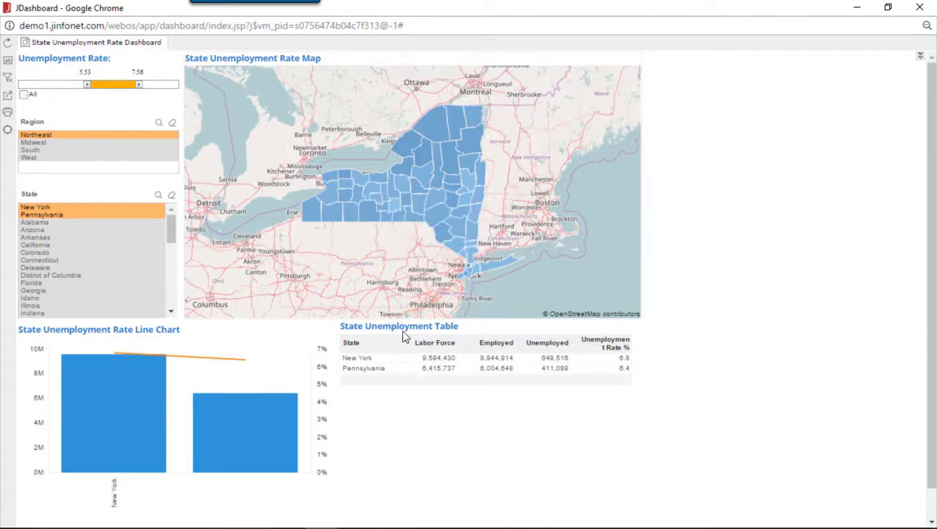
Open the linked county unemployment report for Pennsylvania from the State Unemployment Table
left_click(359, 370)
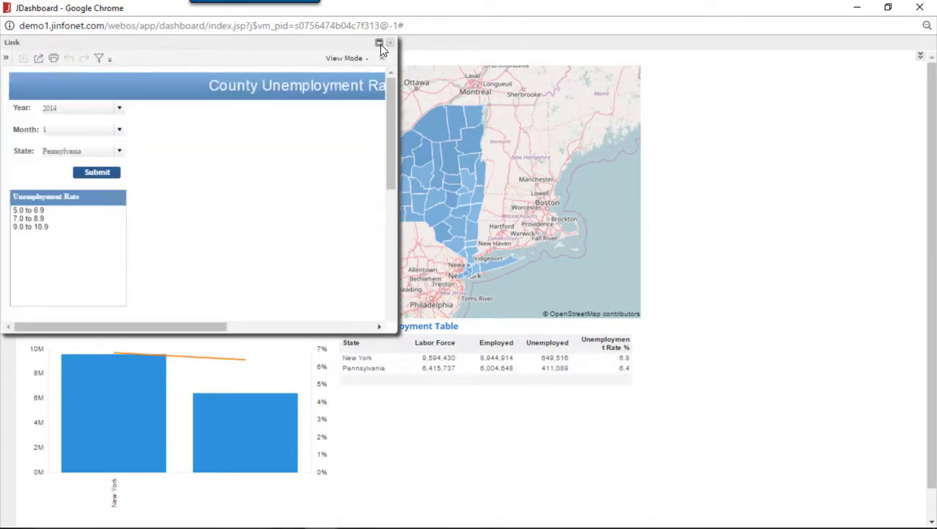
Maximize the linked county unemployment report window
left_click(379, 44)
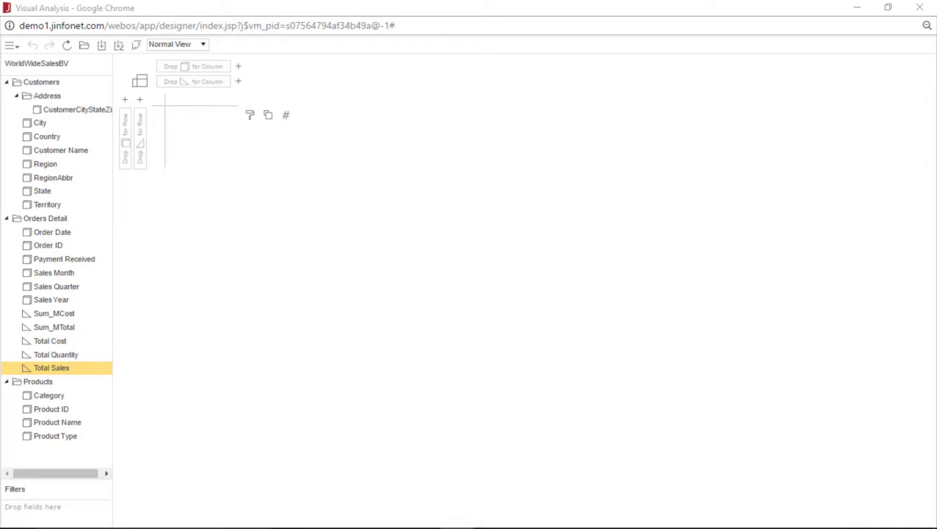
Build a crosstab labelled by Total Sales, with Region as the column category and Sales Year as the row category
left_click_drag(52, 367, 286, 116)
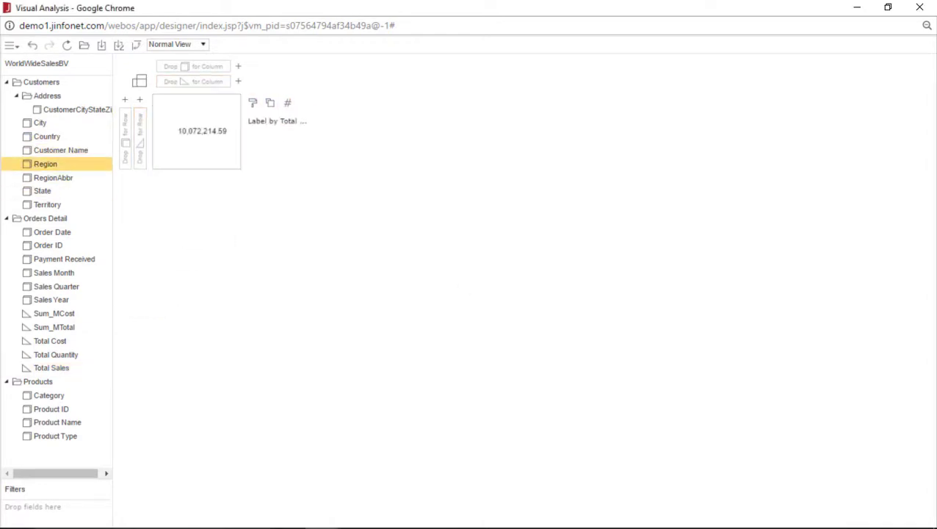
left_click_drag(45, 164, 197, 67)
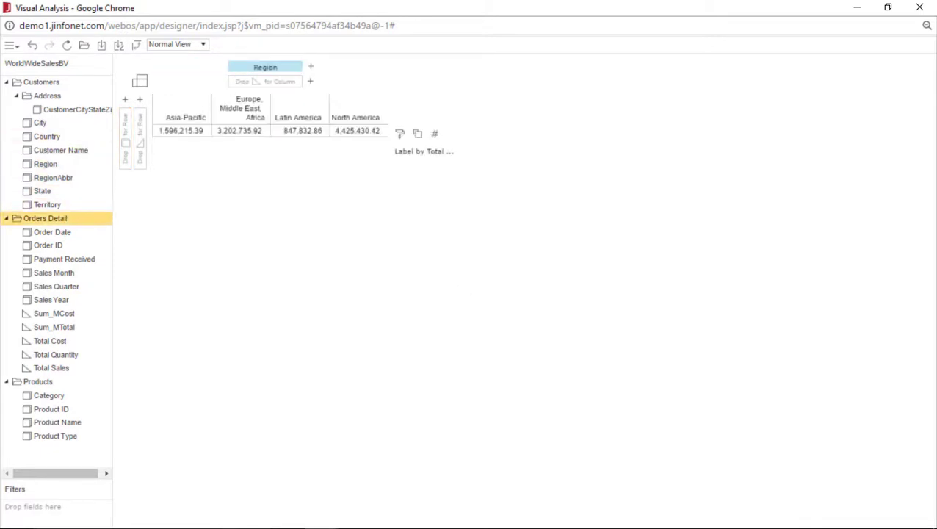
left_click_drag(51, 300, 130, 175)
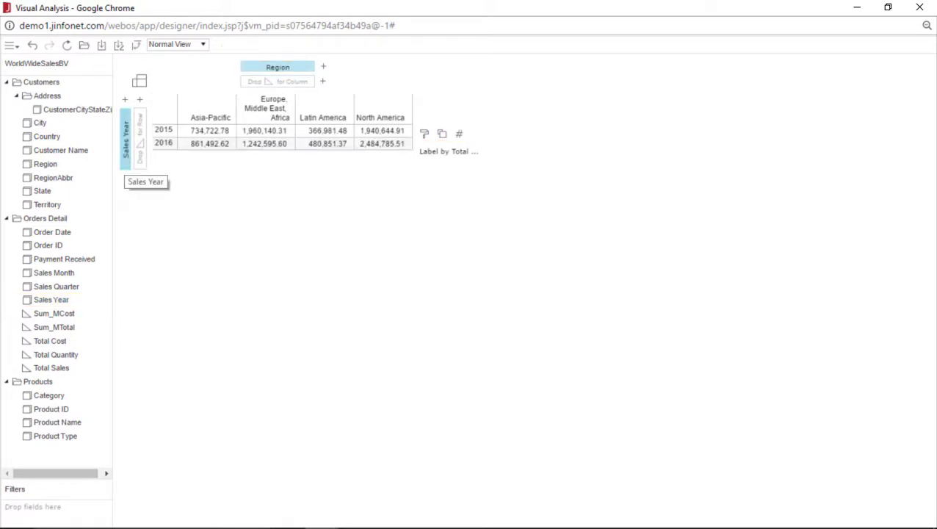
Add Sales Quarter to the row categories alongside Sales Year, and remove it again
left_click_drag(56, 286, 127, 118)
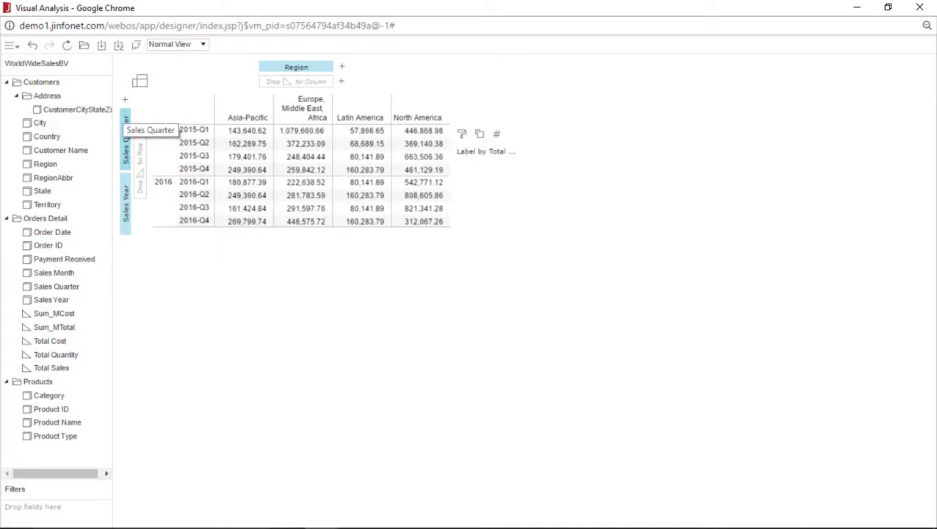
left_click_drag(127, 118, 35, 140)
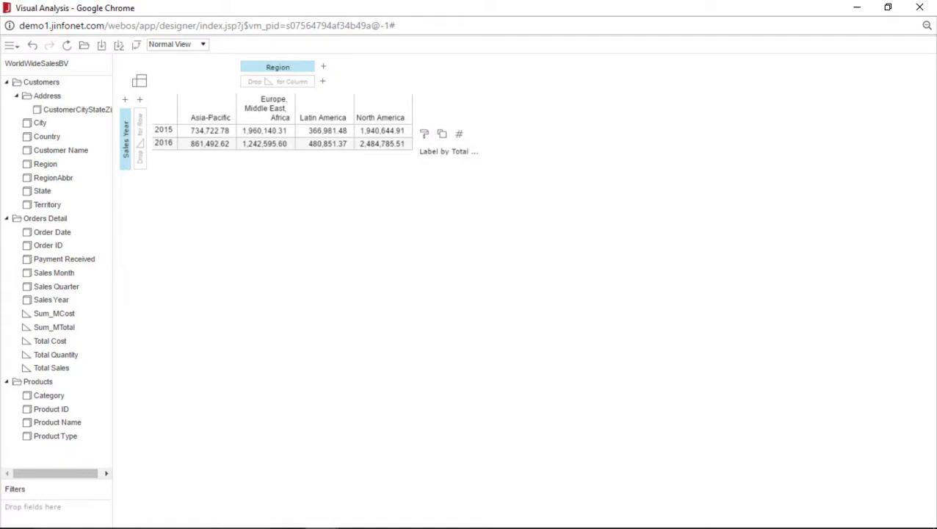
Turn the crosstab into bar charts by moving the Total Sales label to the row measures, and color the bars by Country
mouse_move(211, 131)
mouse_move(323, 142)
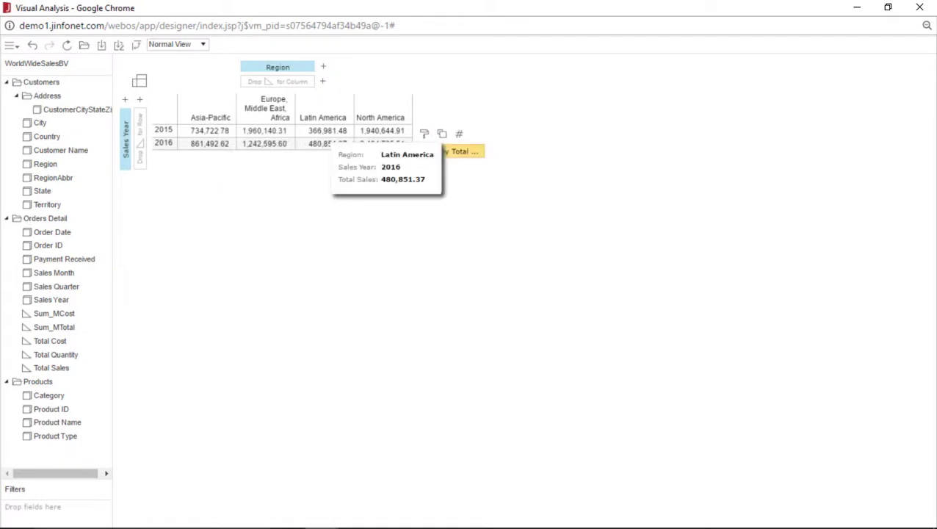
left_click_drag(463, 151, 140, 143)
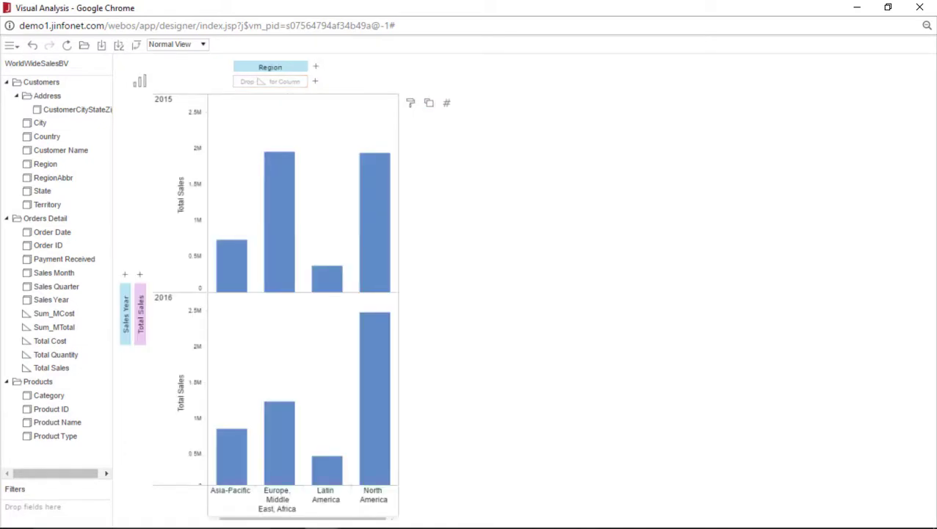
left_click(139, 81)
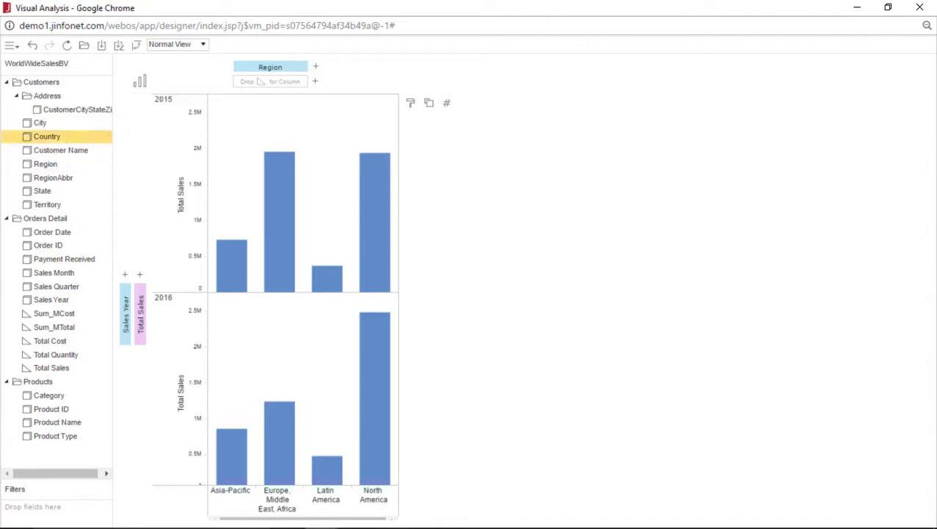
mouse_move(46, 136)
left_mouse_down()
mouse_move(338, 96)
mouse_move(412, 114)
left_mouse_up()
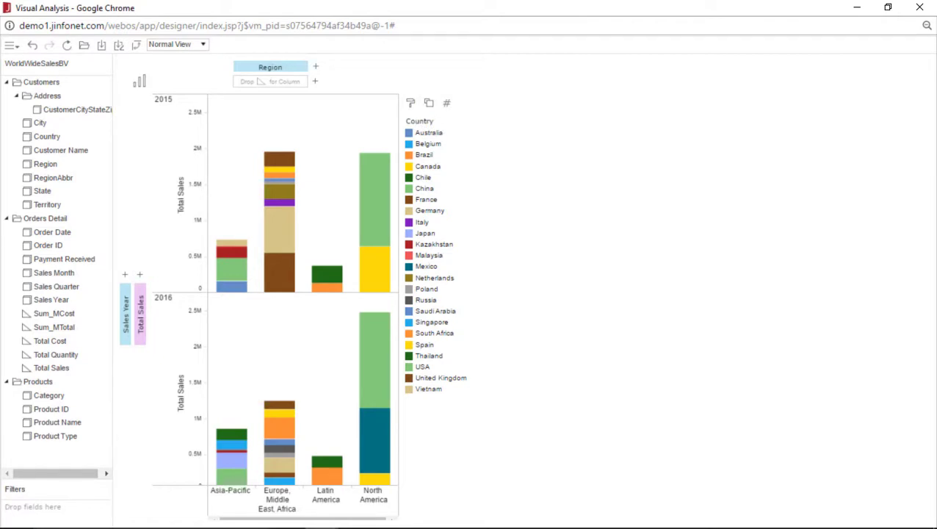
mouse_move(373, 329)
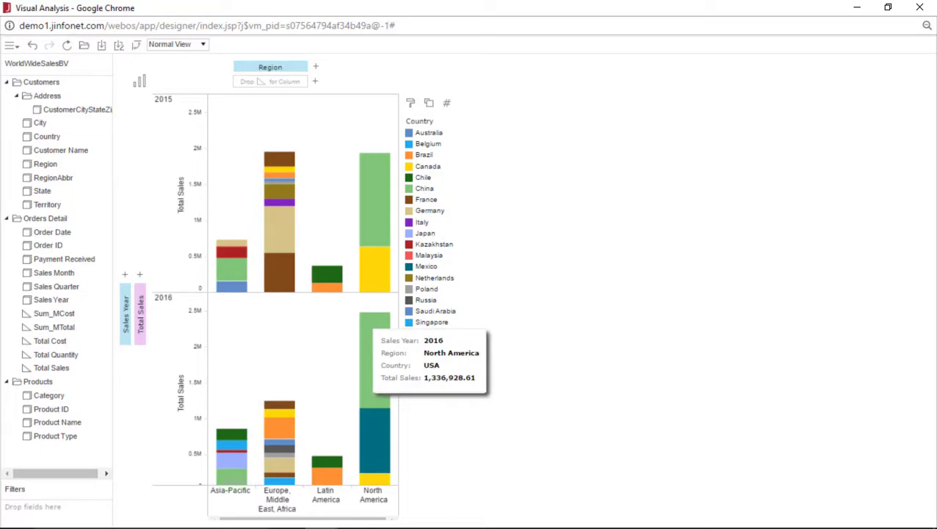